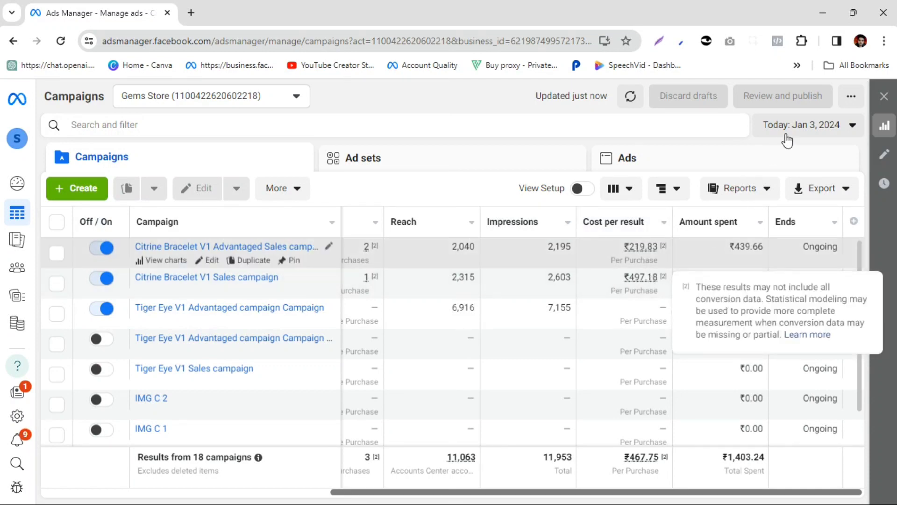
# Check the campaign results for yesterday, and set the reporting date range back to today.
pyautogui.click(801, 125)
pyautogui.click(815, 219)
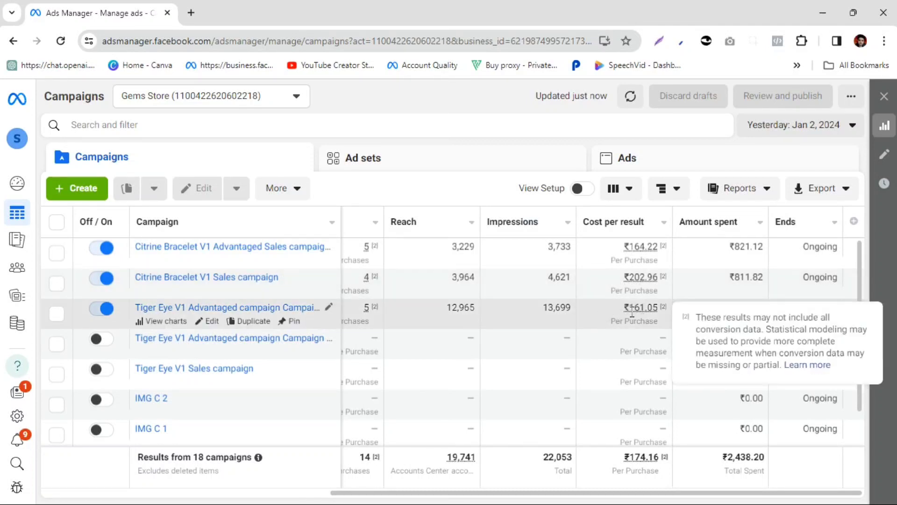
pyautogui.click(790, 123)
pyautogui.click(799, 199)
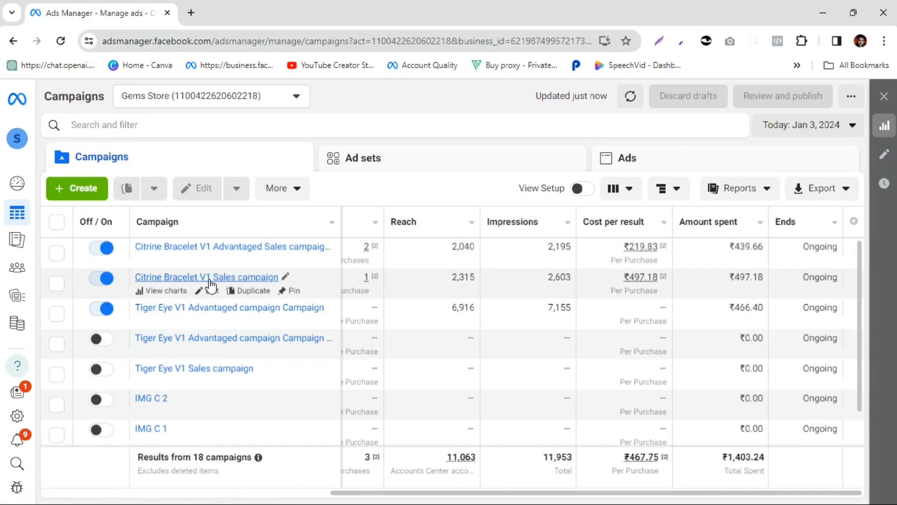
# Open the Citrine Bracelet V1 Sales campaign for editing and examine the Open ad set's locations, age, gender and detailed targeting.
pyautogui.click(210, 292)
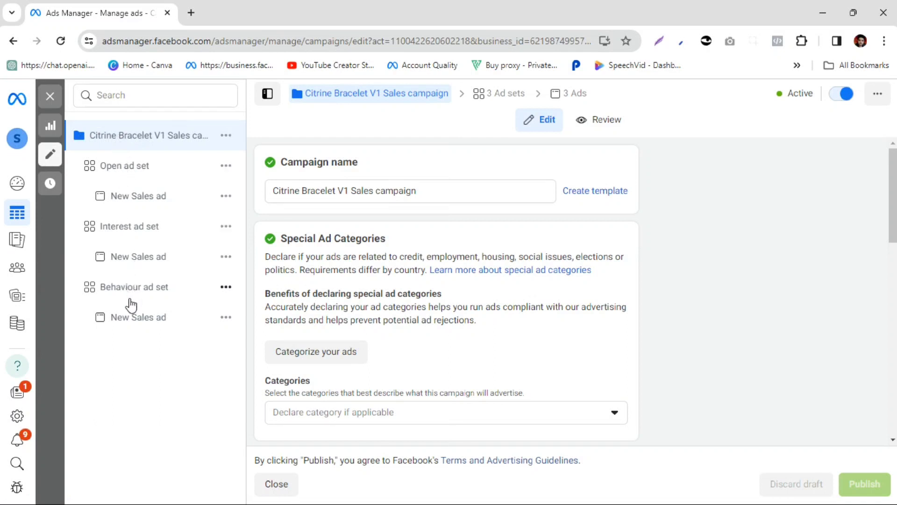
pyautogui.click(117, 169)
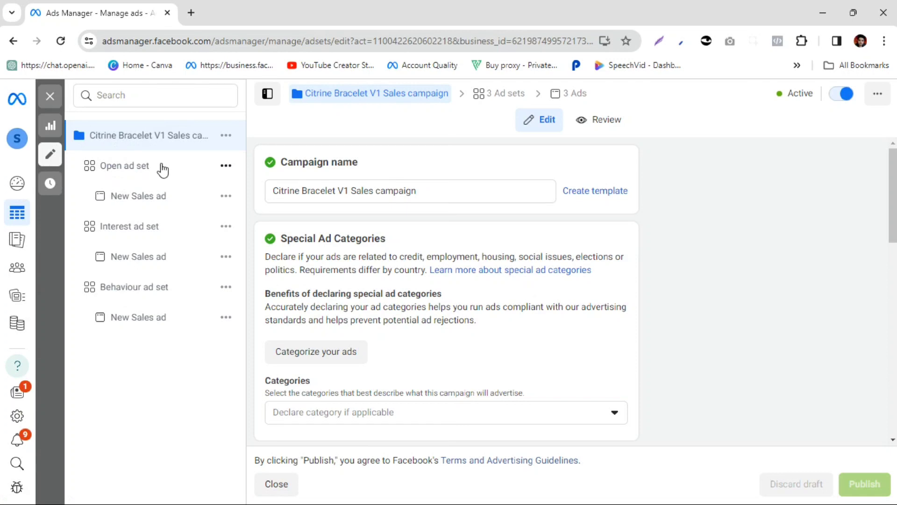
pyautogui.scroll(-3, 377, 220)
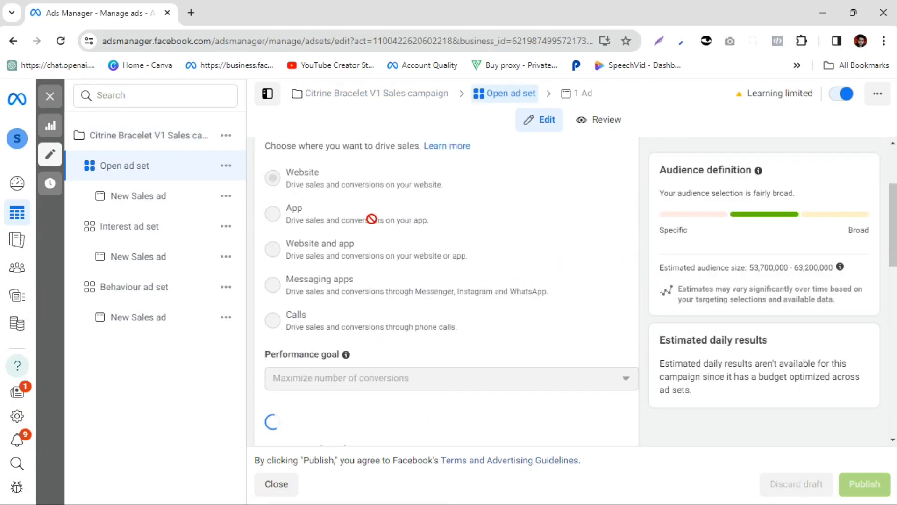
pyautogui.scroll(-10, 371, 218)
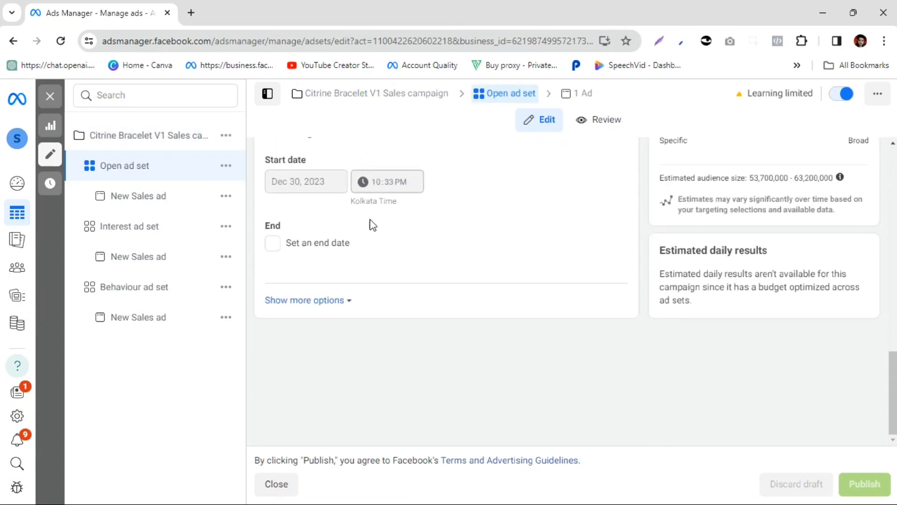
pyautogui.scroll(-5, 372, 222)
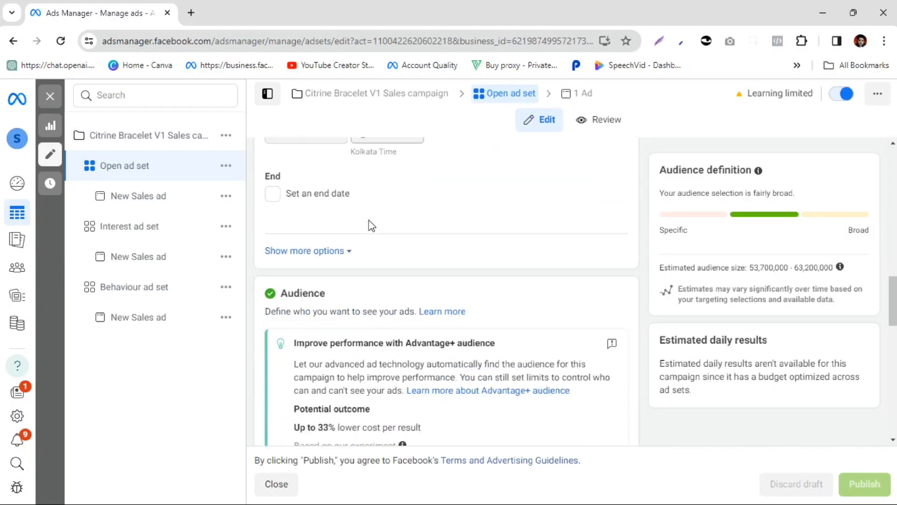
pyautogui.scroll(-5, 370, 219)
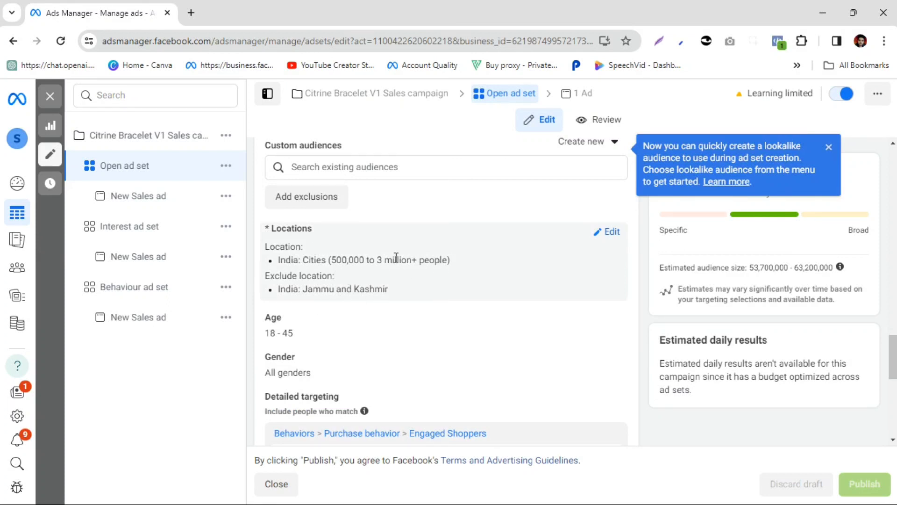
pyautogui.scroll(-4, 396, 258)
pyautogui.moveTo(357, 260)
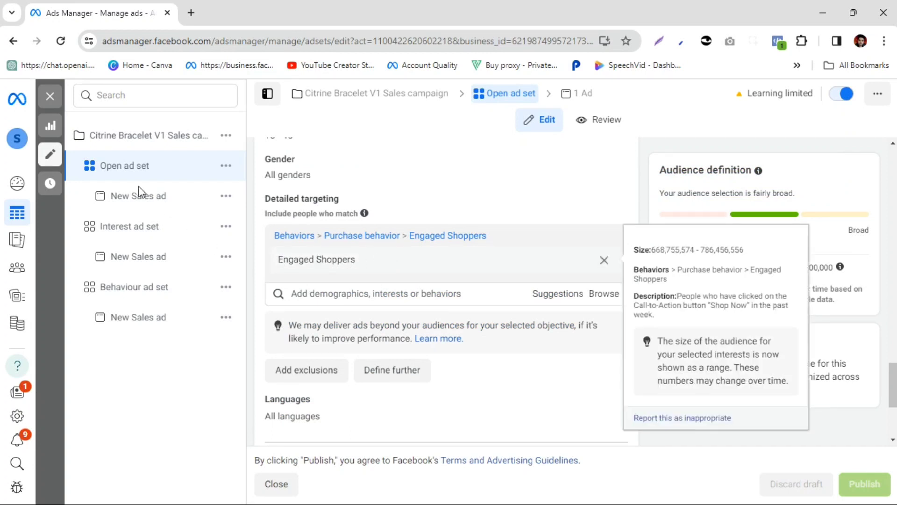
# Examine the detailed targeting of the Interest ad set and the Behaviour ad set.
pyautogui.click(131, 227)
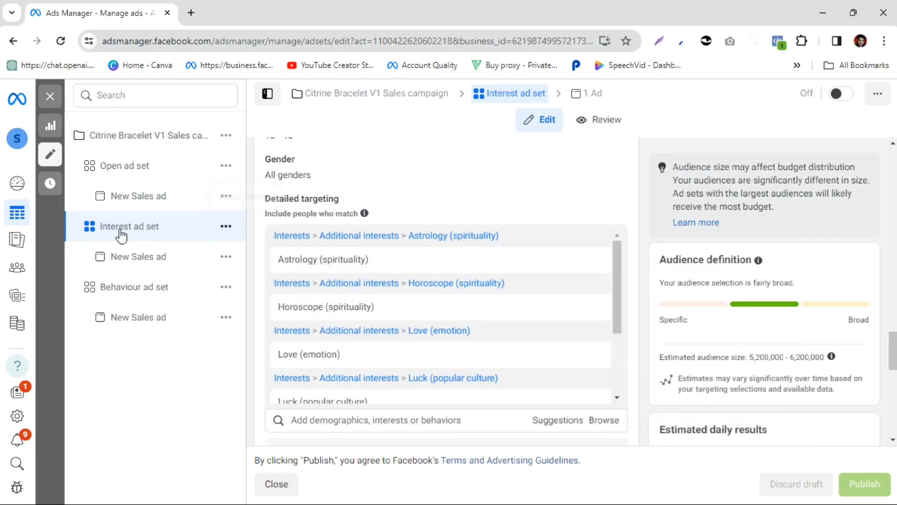
pyautogui.scroll(-3, 380, 321)
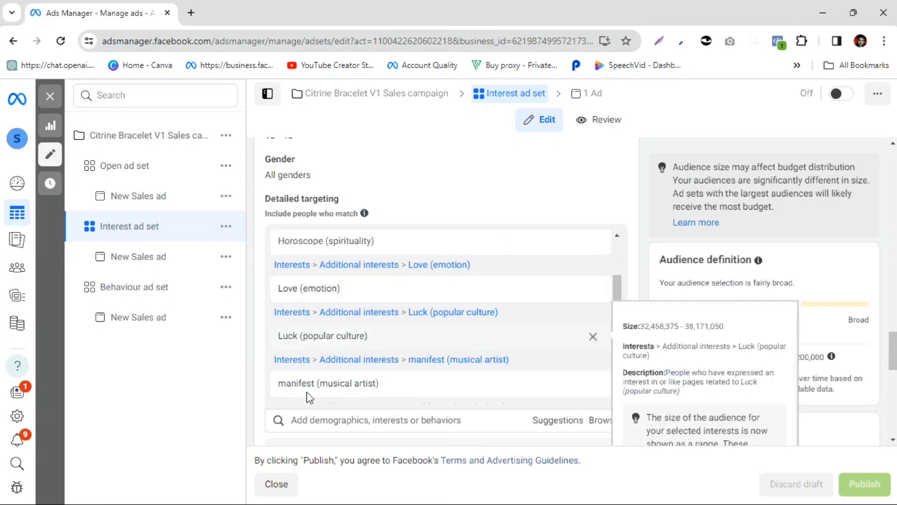
pyautogui.click(135, 289)
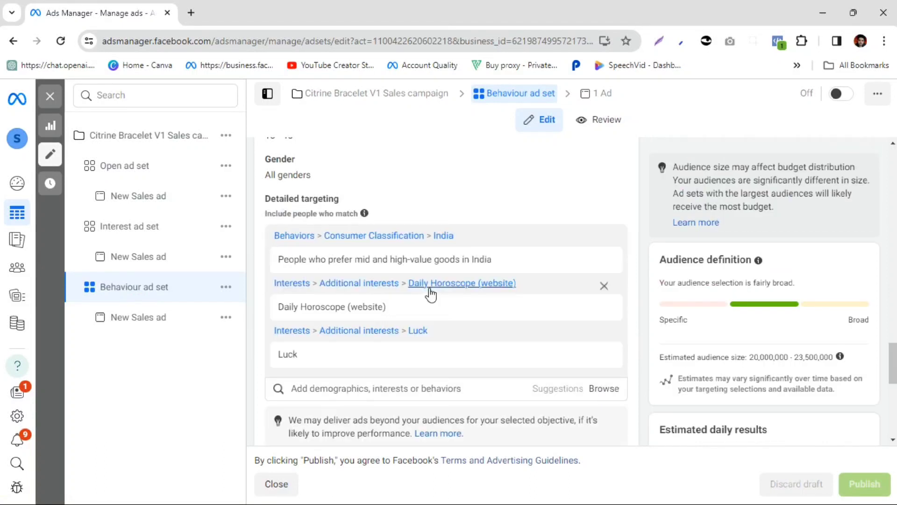
pyautogui.moveTo(279, 265)
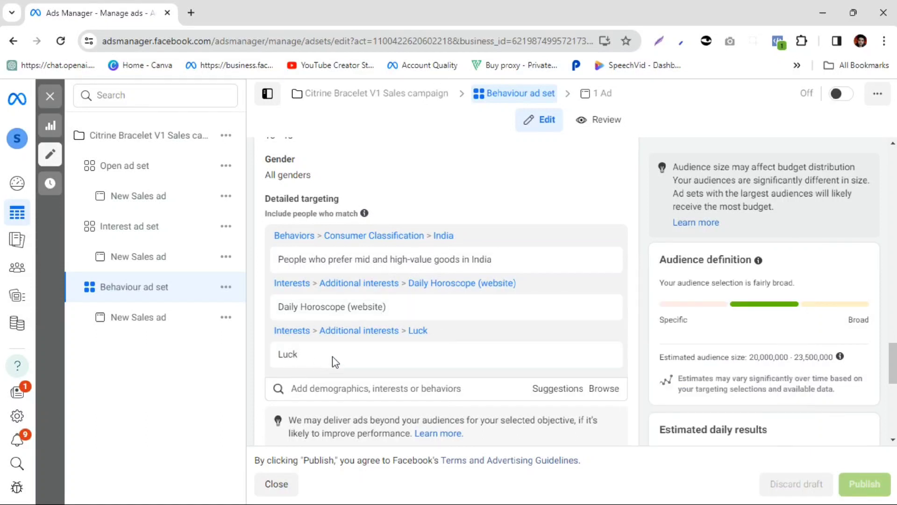
# Close the campaign editor, return to the campaigns list and deselect the Citrine Bracelet V1 Sales campaign.
pyautogui.click(51, 96)
pyautogui.click(194, 152)
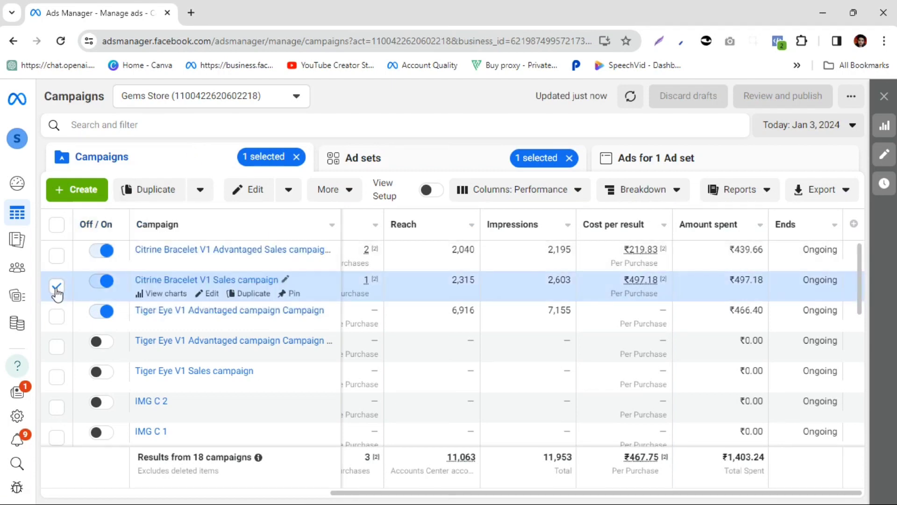
pyautogui.click(57, 285)
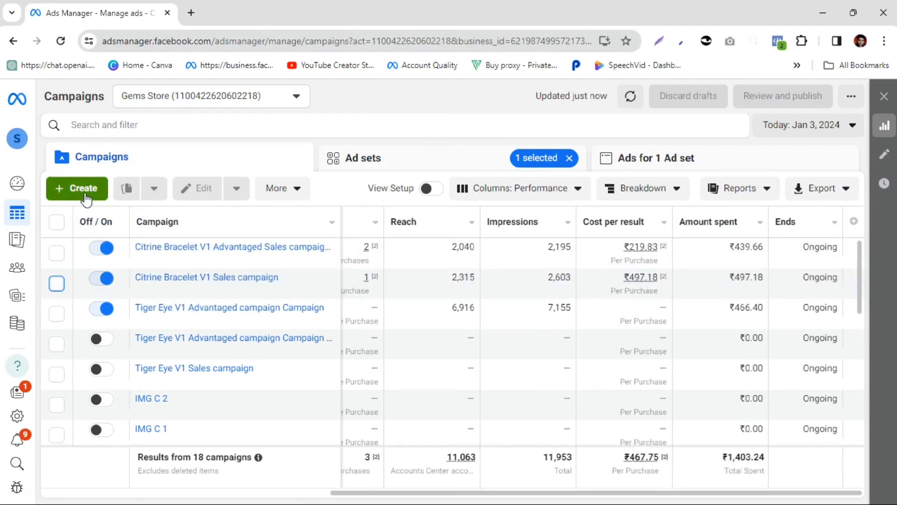
# Create a new Auction campaign with the Sales objective, using the Manual sales campaign setup.
pyautogui.click(85, 197)
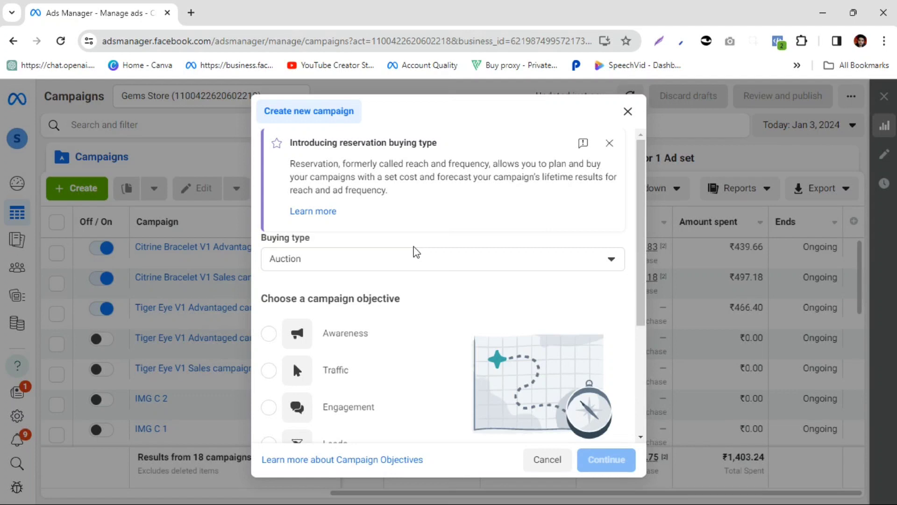
pyautogui.scroll(-4, 400, 262)
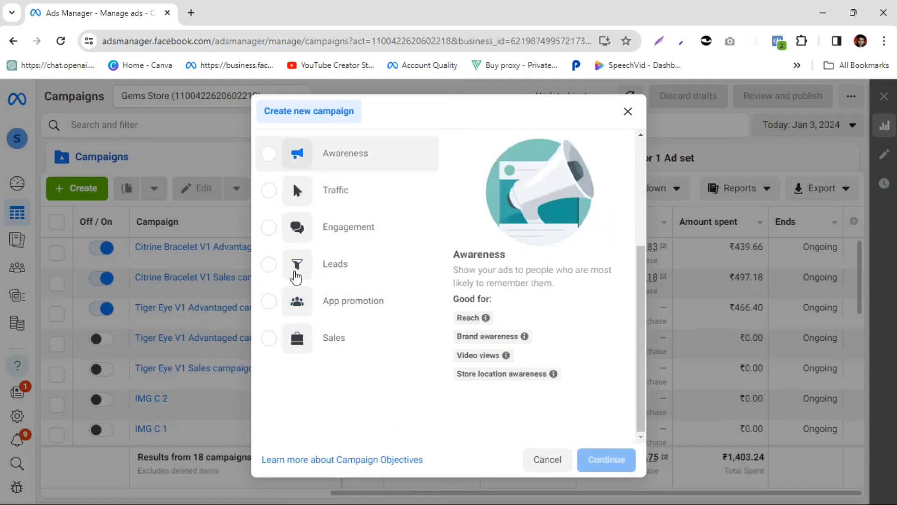
pyautogui.click(285, 351)
pyautogui.click(608, 469)
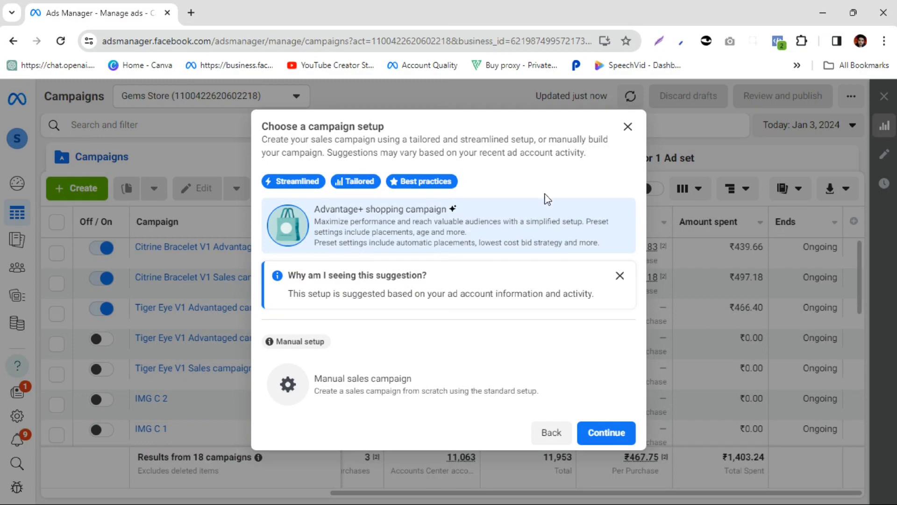
pyautogui.moveTo(500, 388); pyautogui.dragTo(501, 391)
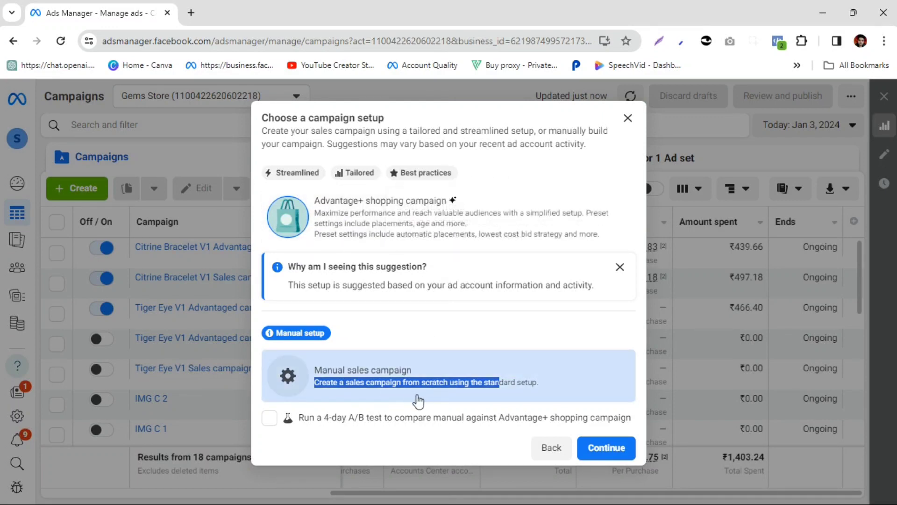
pyautogui.click(601, 448)
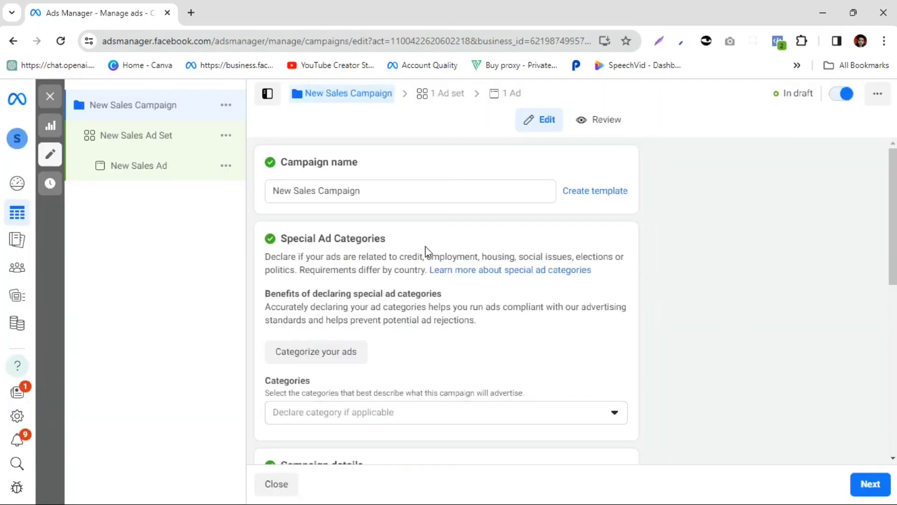
# Try enabling A/B Test for the new sales campaign, and switch it off again.
pyautogui.scroll(-8, 425, 248)
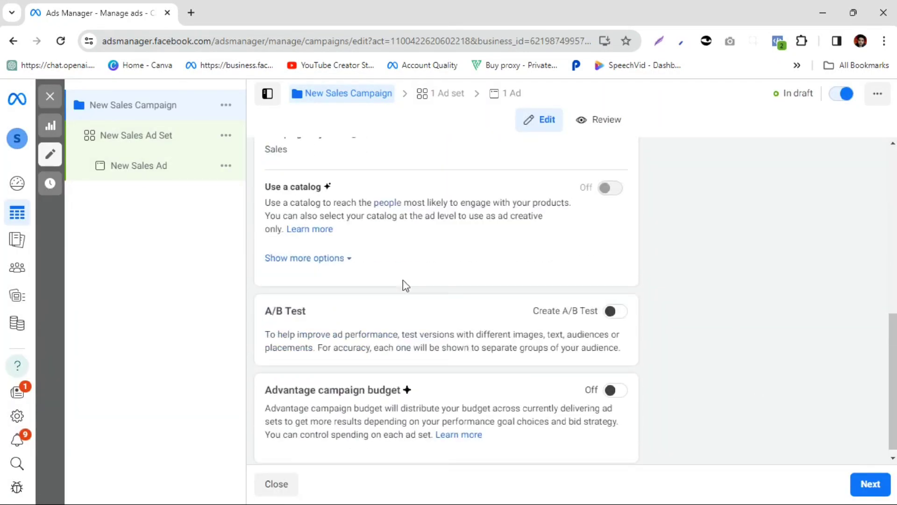
pyautogui.scroll(8, 458, 373)
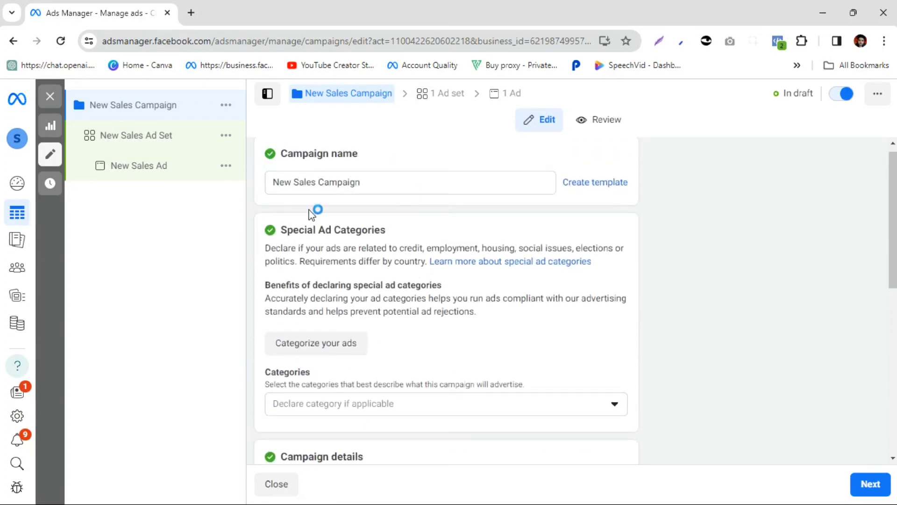
pyautogui.scroll(-5, 477, 242)
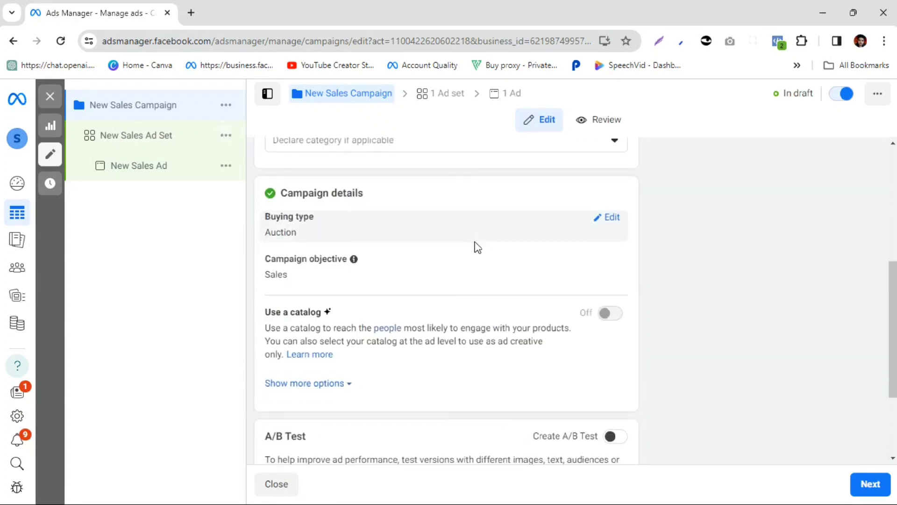
pyautogui.scroll(-3, 474, 244)
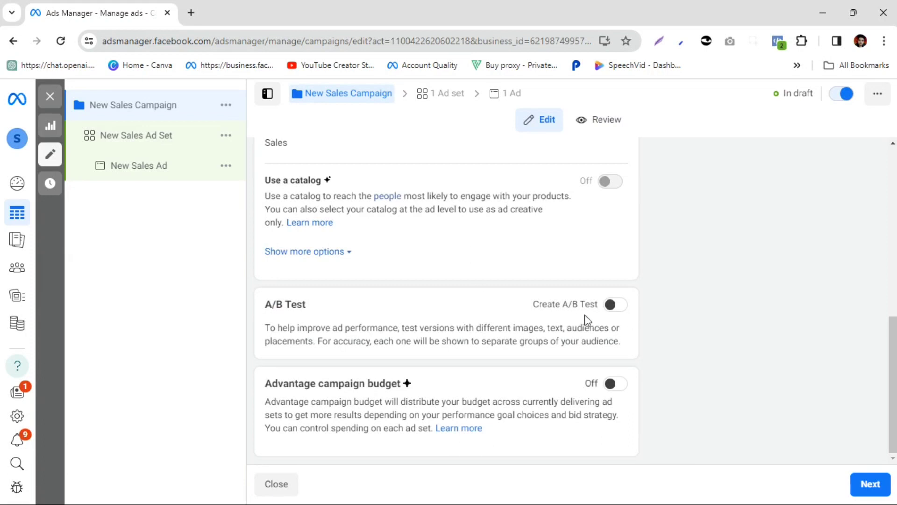
pyautogui.click(608, 304)
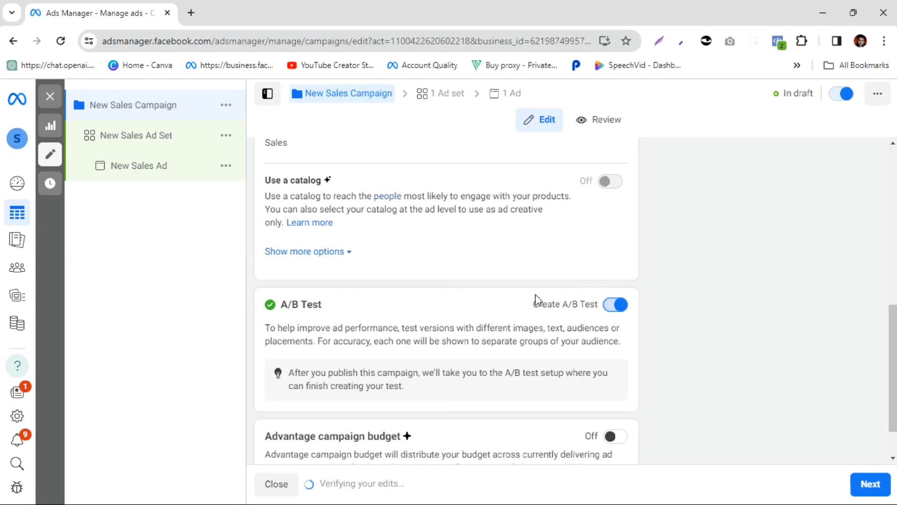
pyautogui.click(609, 307)
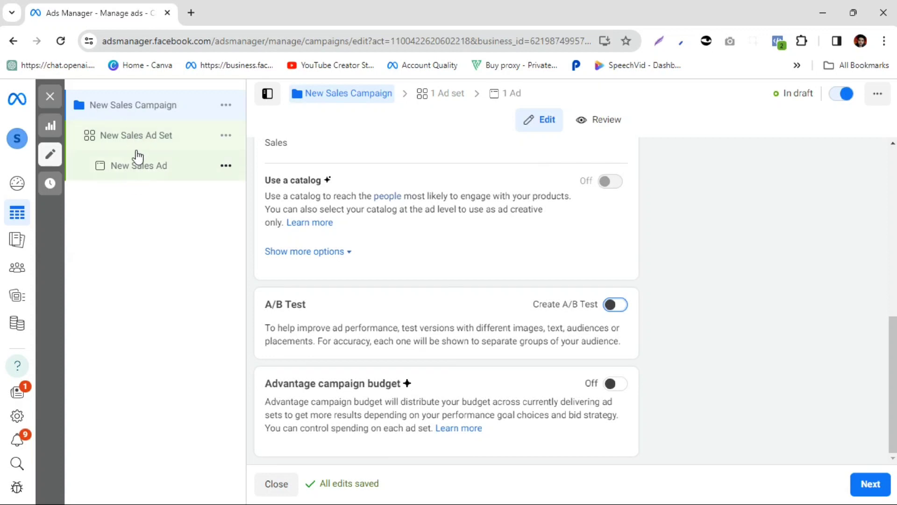
# Review the new campaign's details and open the New Sales Ad Set at its budget and schedule settings.
pyautogui.click(187, 110)
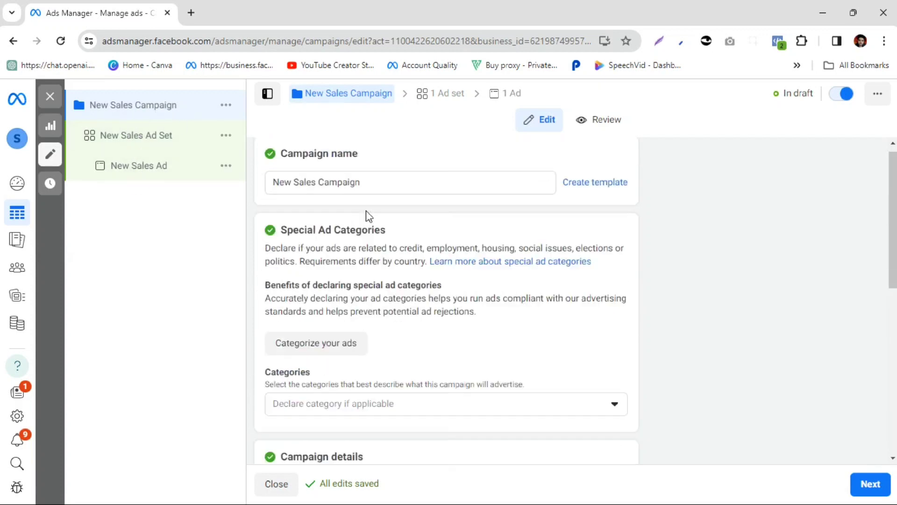
pyautogui.scroll(-5, 367, 213)
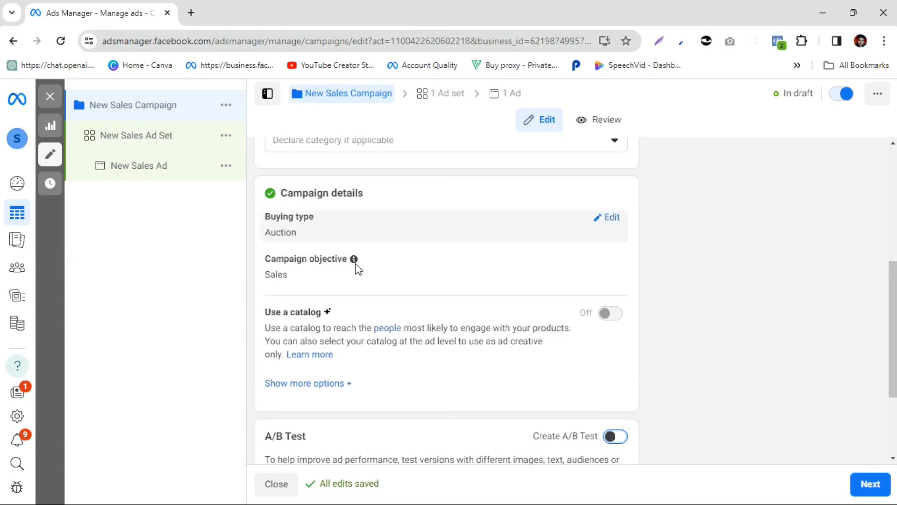
pyautogui.click(122, 141)
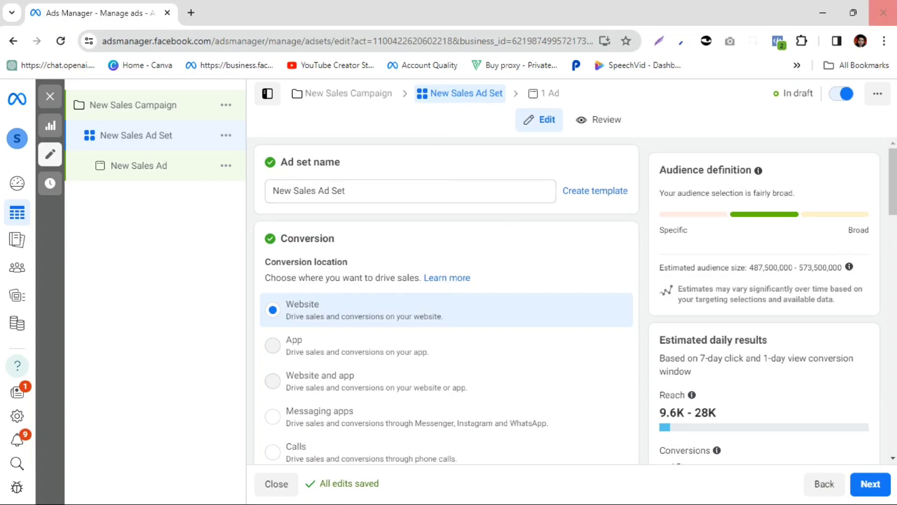
pyautogui.scroll(-8, 599, 229)
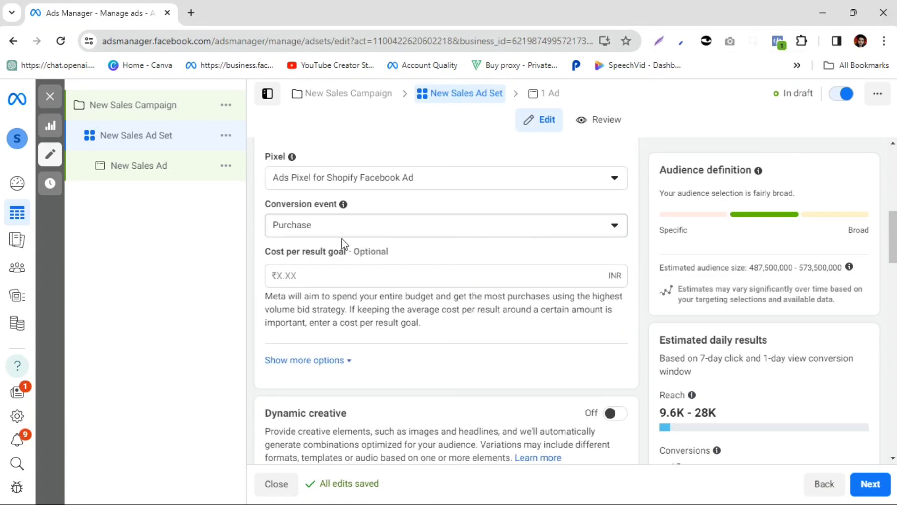
pyautogui.scroll(-5, 364, 276)
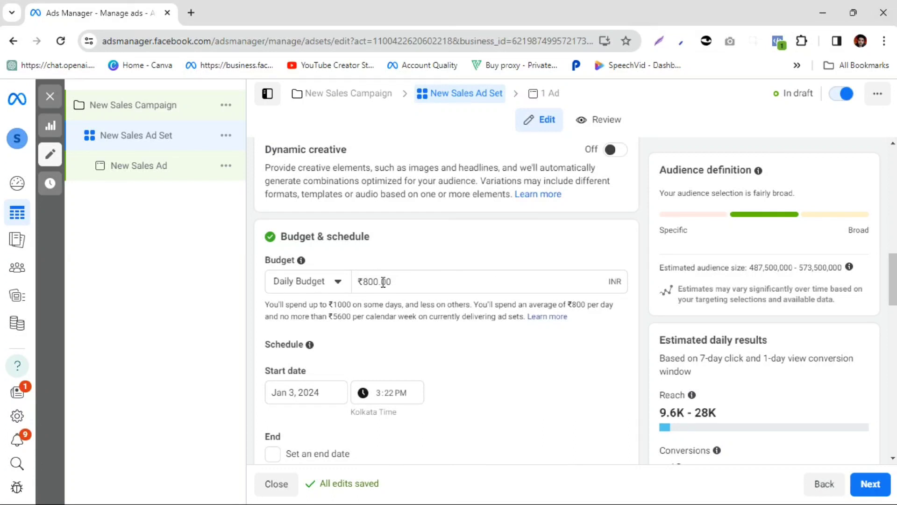
# Try the Lifetime Budget type for the ad set, and switch it back to Daily Budget.
pyautogui.click(298, 283)
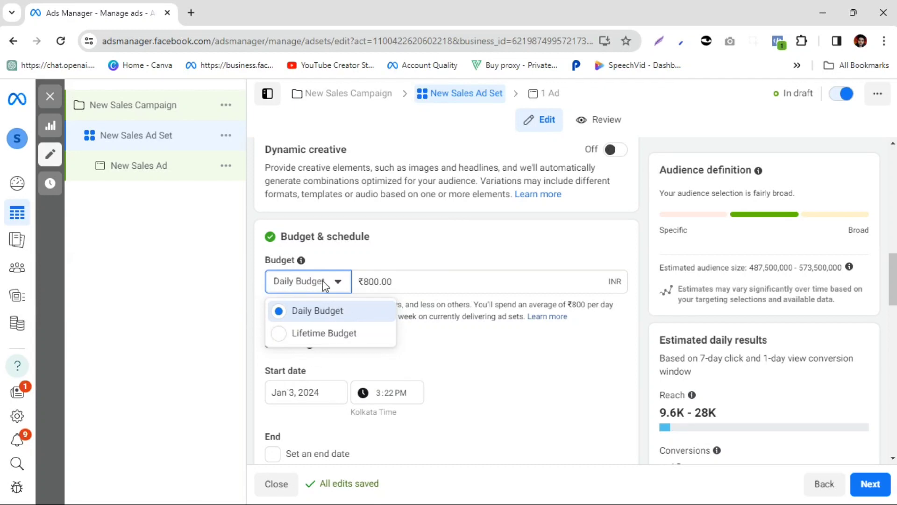
pyautogui.click(325, 336)
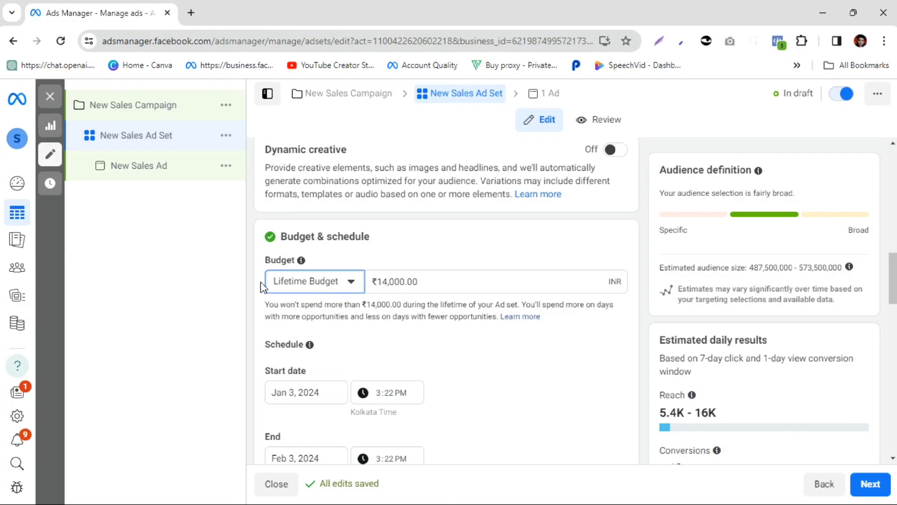
pyautogui.click(322, 282)
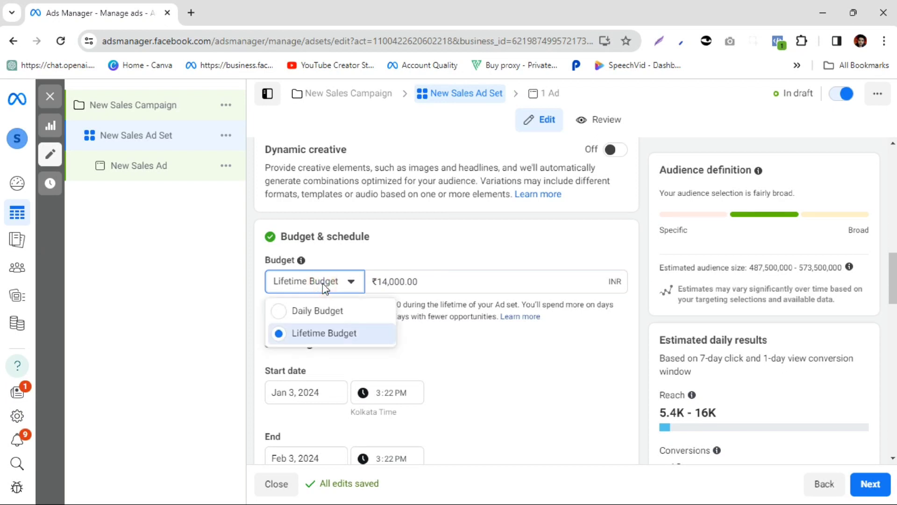
pyautogui.click(316, 310)
pyautogui.scroll(-4, 454, 275)
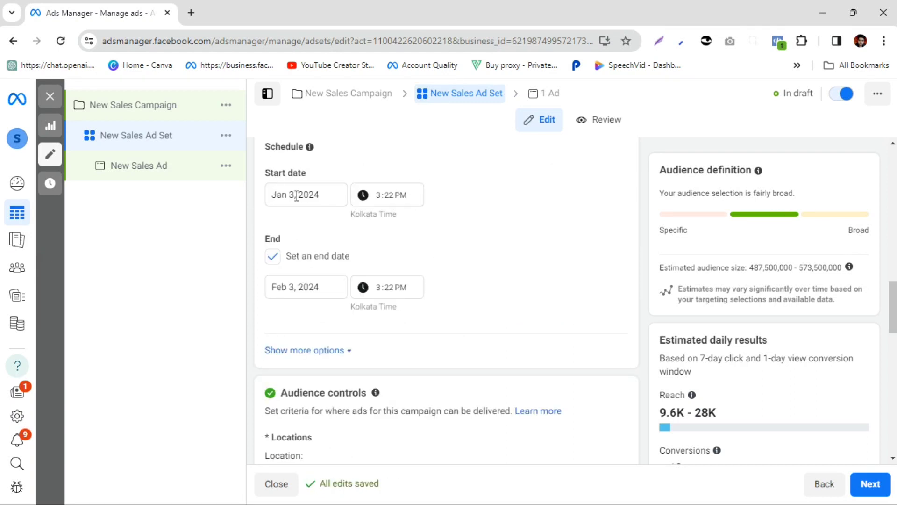
# Set the ad set's start date to January 4, 2024.
pyautogui.click(281, 196)
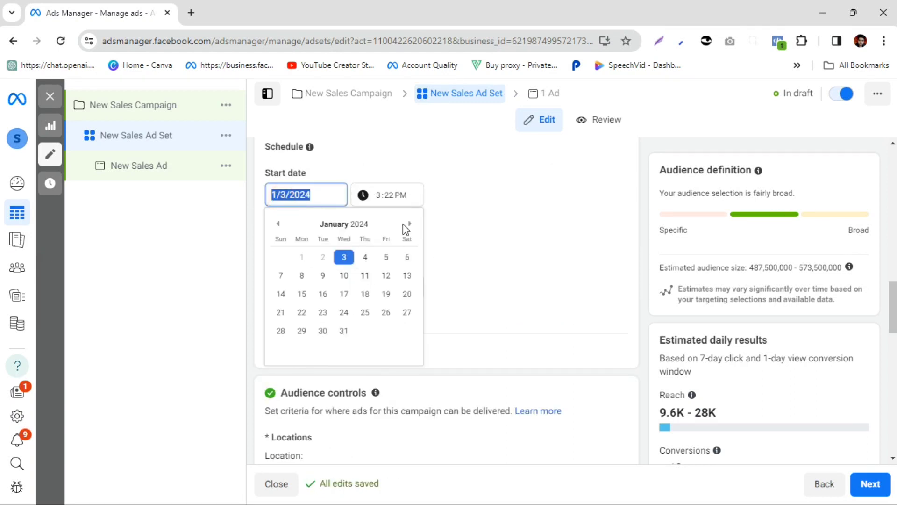
pyautogui.click(490, 243)
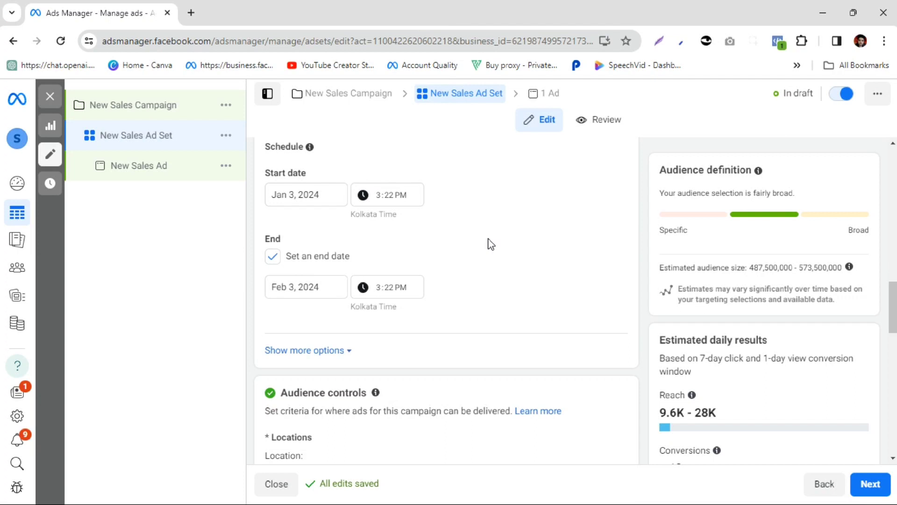
pyautogui.click(301, 194)
pyautogui.click(368, 256)
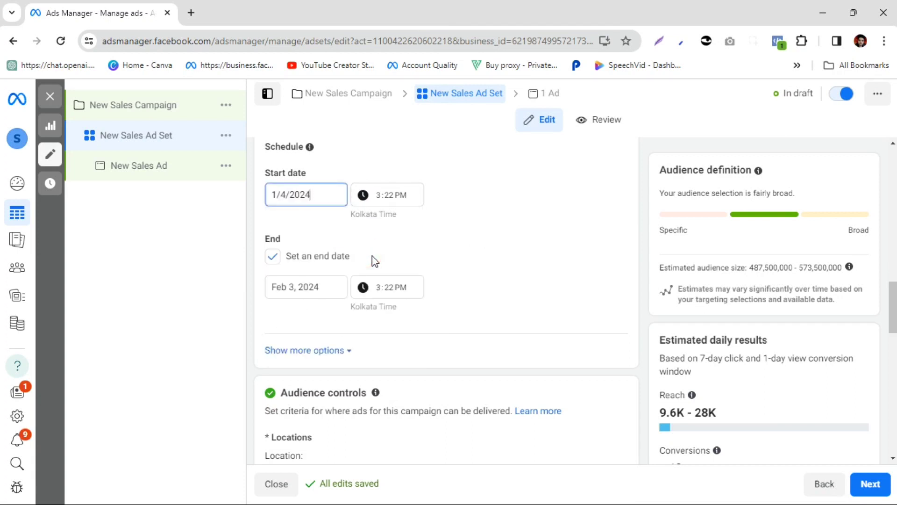
# Set the ad set's start time to 8:00 AM.
pyautogui.click(396, 202)
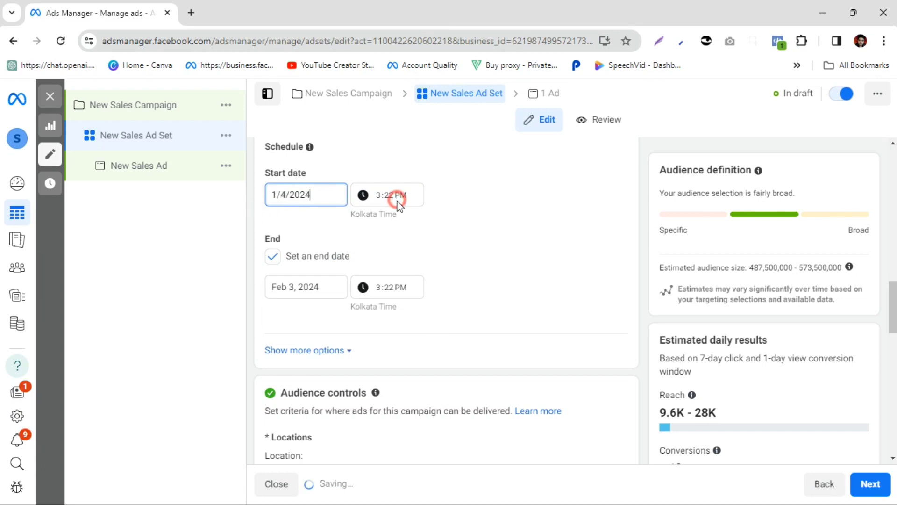
pyautogui.click(377, 199)
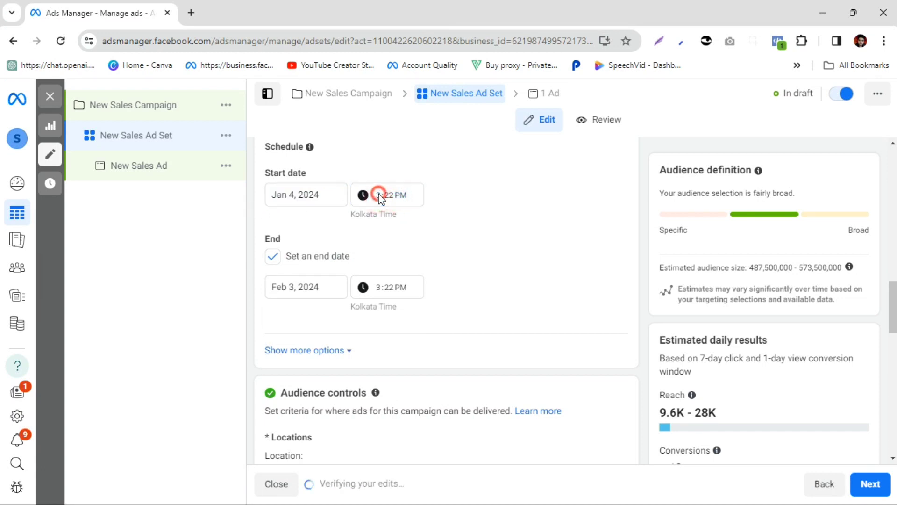
pyautogui.write('8')
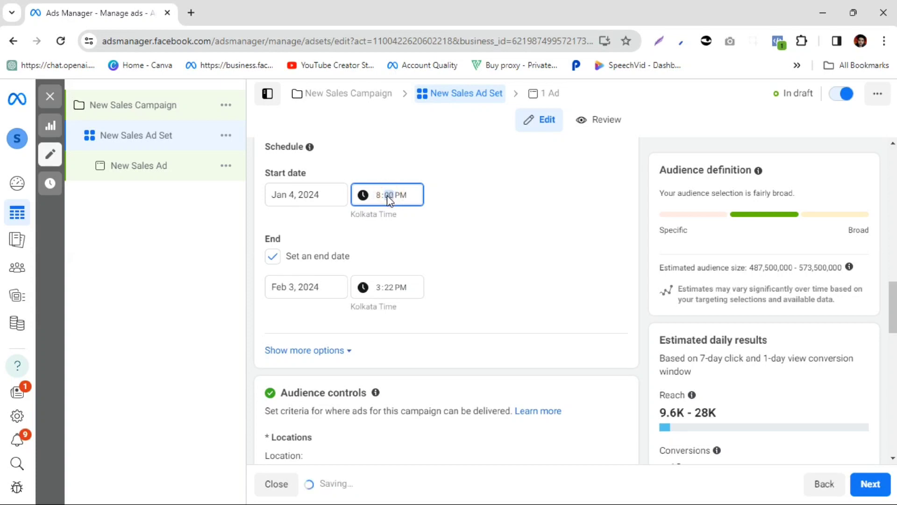
pyautogui.click(400, 193)
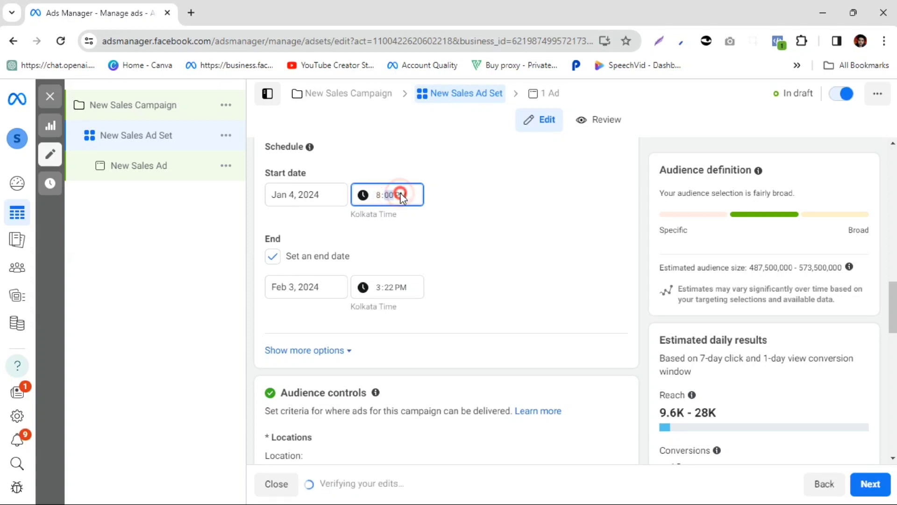
pyautogui.press('a')
pyautogui.click(433, 196)
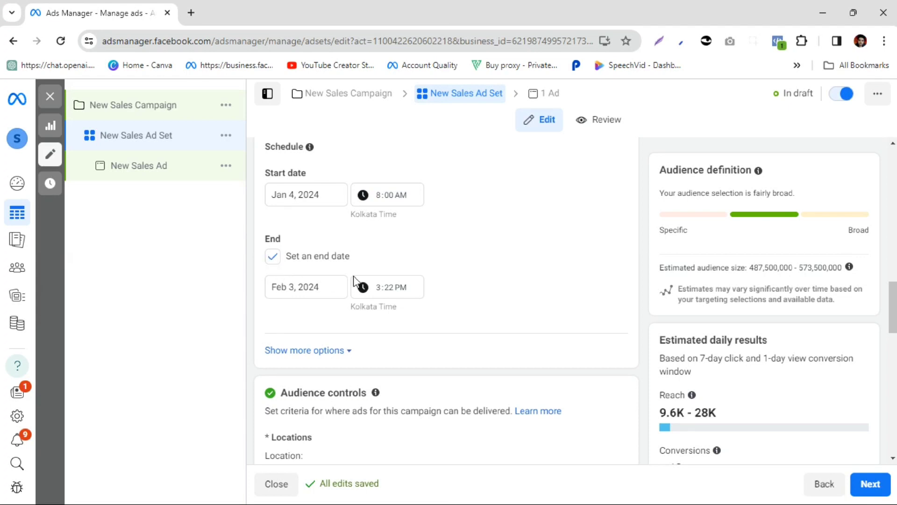
# Set the ad set's start date to January 3, 2024, and dismiss the past start date warning.
pyautogui.scroll(3, 356, 273)
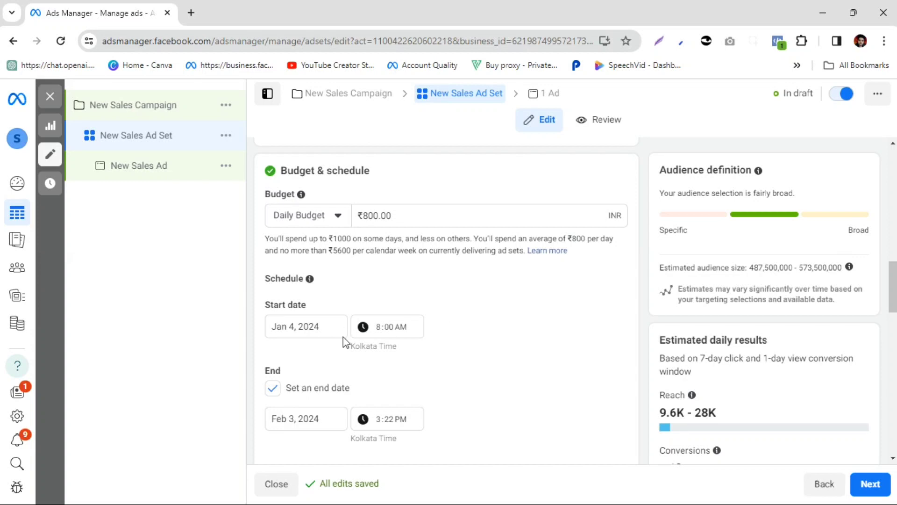
pyautogui.click(289, 326)
pyautogui.click(343, 387)
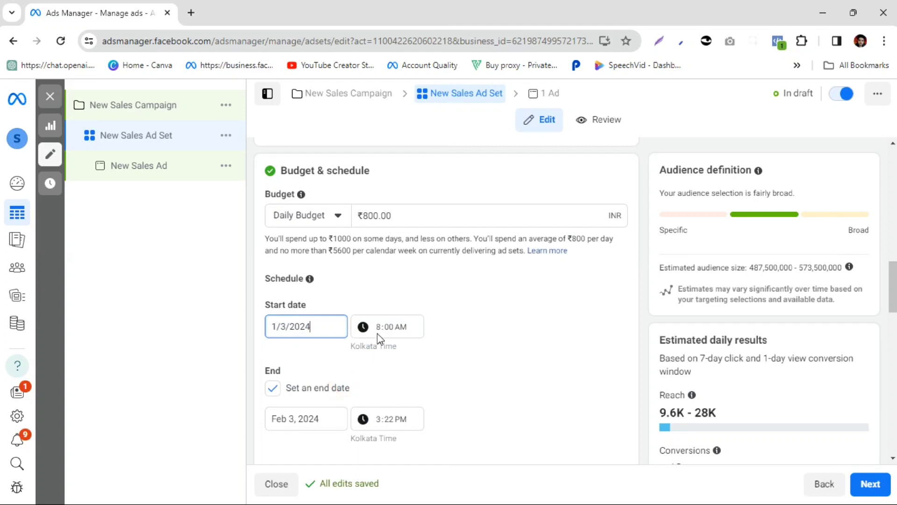
pyautogui.scroll(-4, 406, 331)
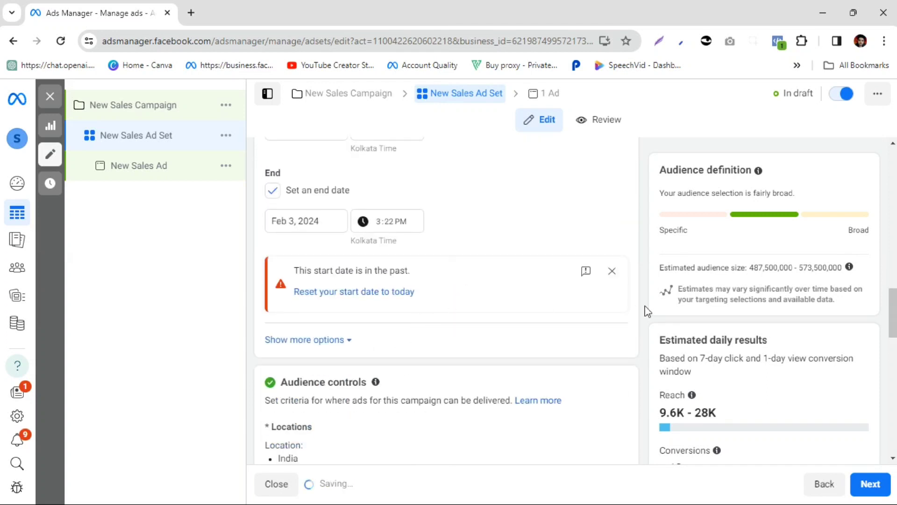
pyautogui.click(612, 271)
# Set the ad set's end date to February 4, 2024.
pyautogui.click(279, 217)
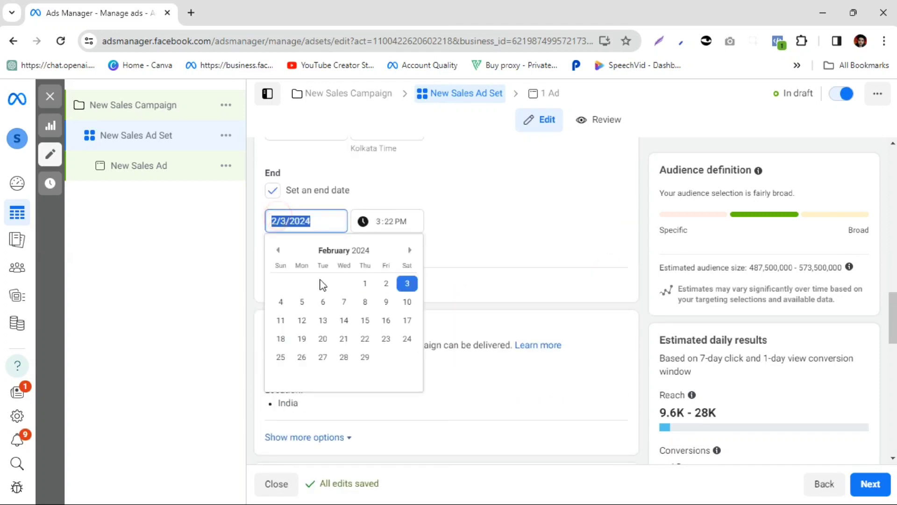
pyautogui.click(281, 302)
pyautogui.click(462, 232)
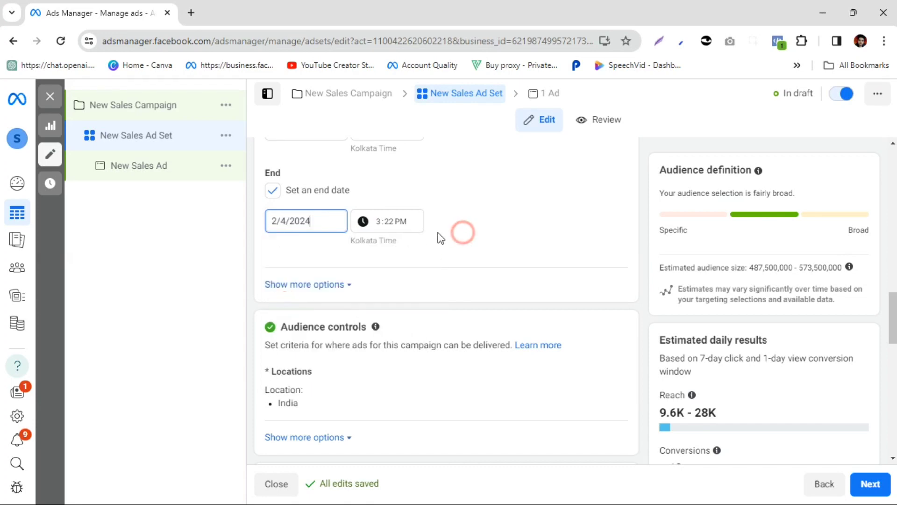
# Switch the ad set from Advantage+ audience to the original audience options and confirm using the original audience.
pyautogui.scroll(-2, 452, 215)
pyautogui.scroll(-2, 452, 220)
pyautogui.scroll(1, 394, 222)
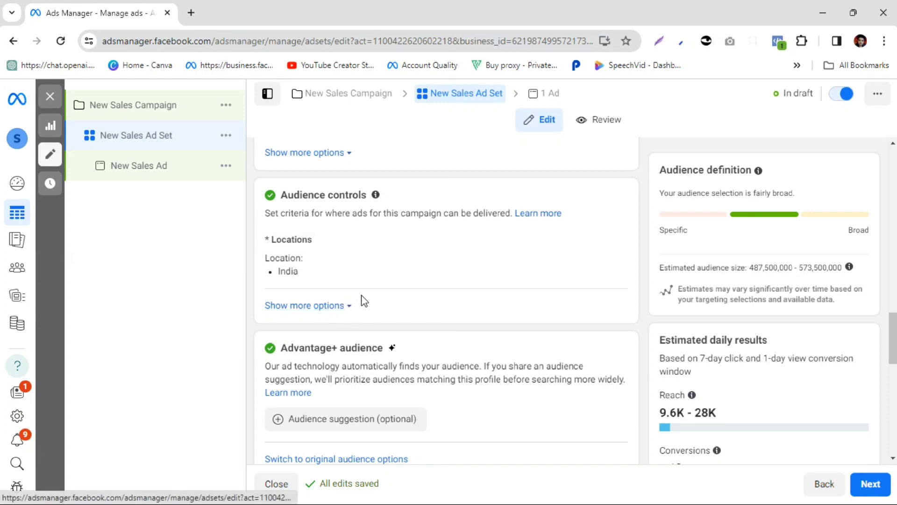
pyautogui.scroll(-3, 369, 288)
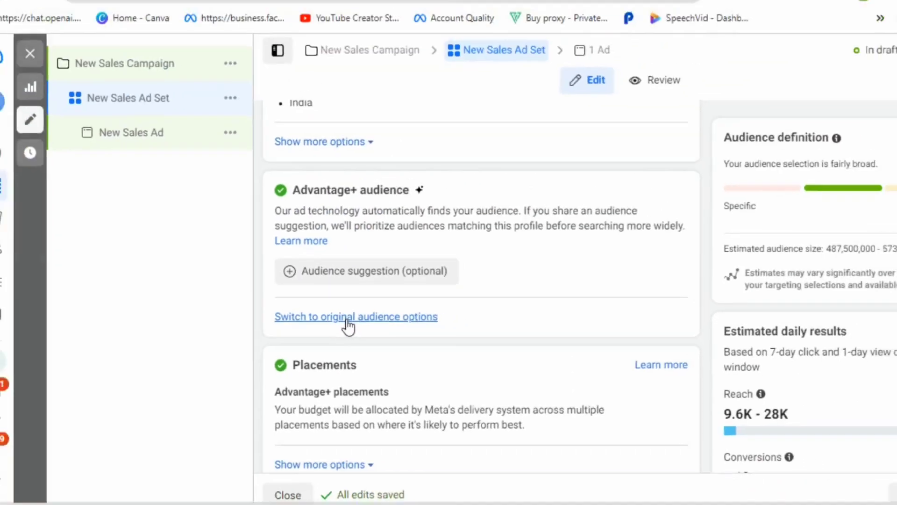
pyautogui.click(460, 260)
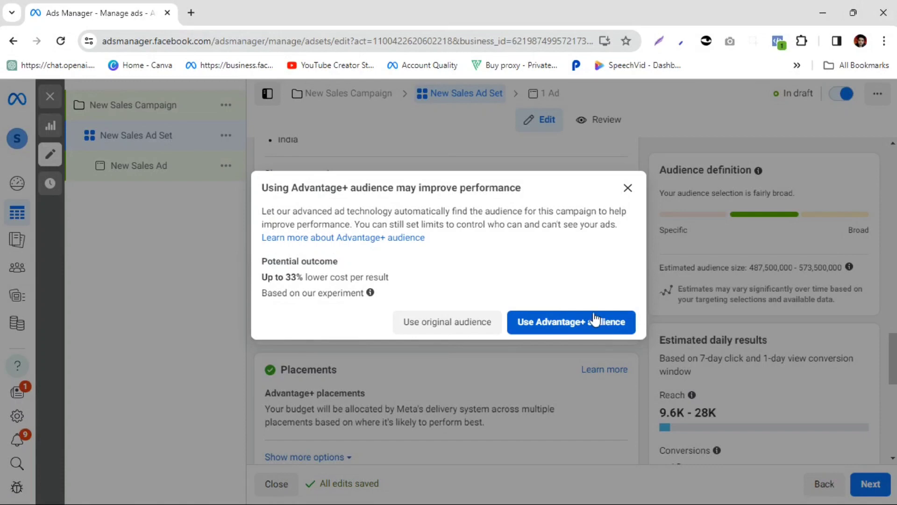
pyautogui.click(433, 327)
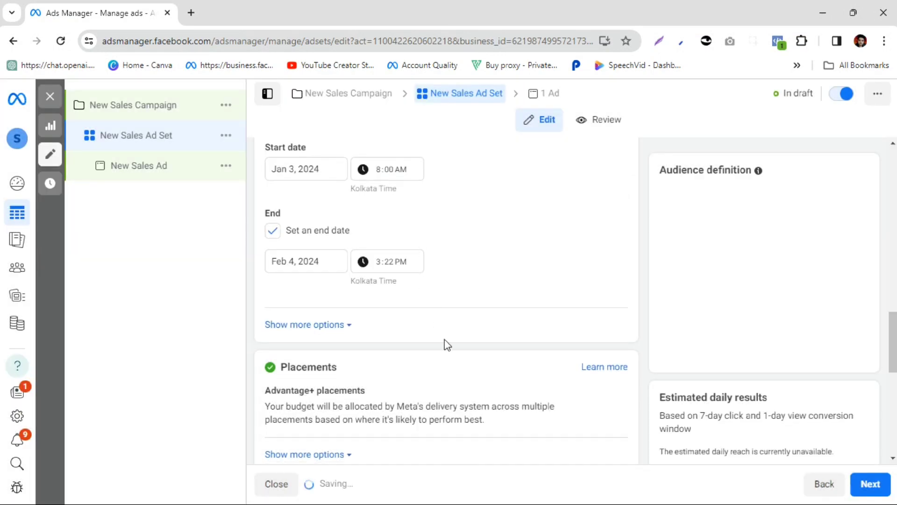
# Exclude the state of Karnataka, India, from the audience's targeted locations.
pyautogui.scroll(-8, 527, 296)
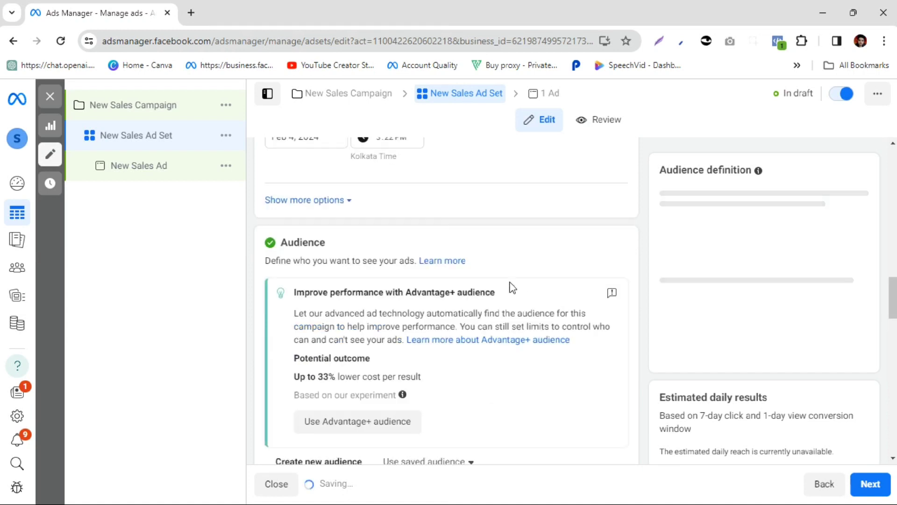
pyautogui.scroll(-5, 480, 295)
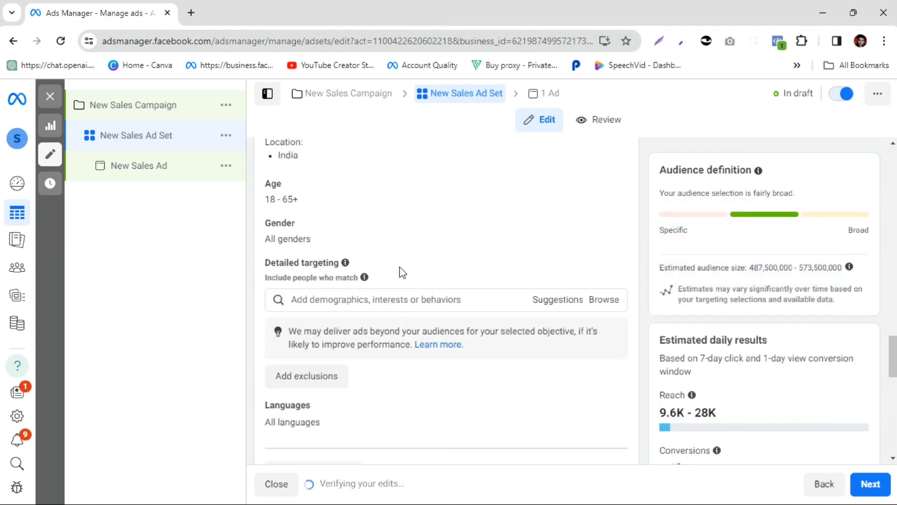
pyautogui.scroll(3, 335, 225)
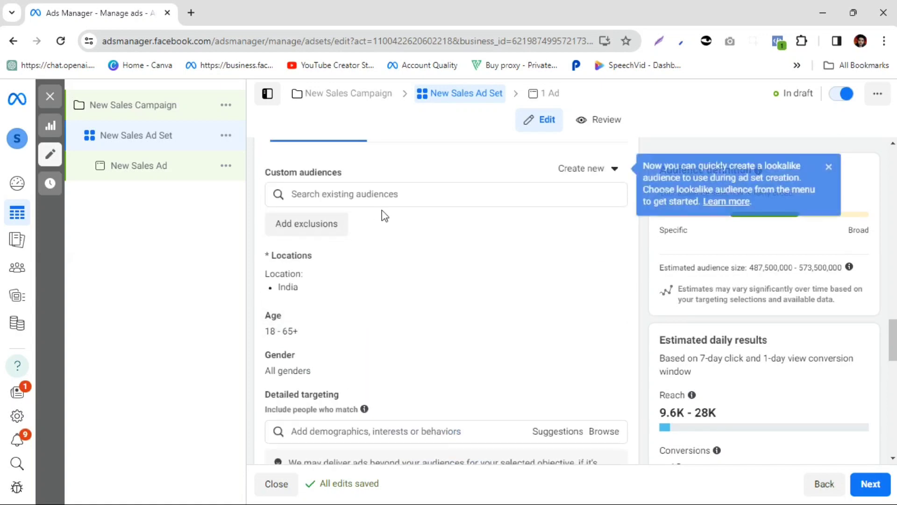
pyautogui.click(608, 261)
pyautogui.moveTo(305, 329)
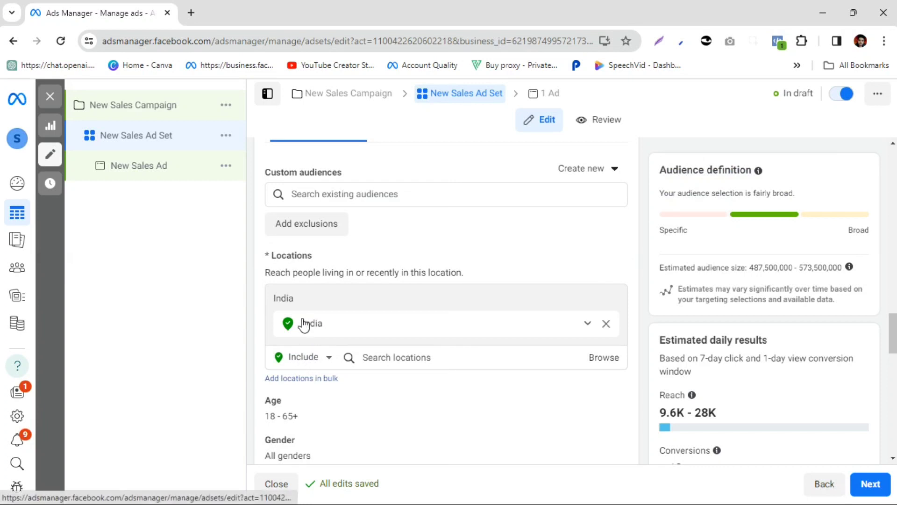
pyautogui.click(304, 357)
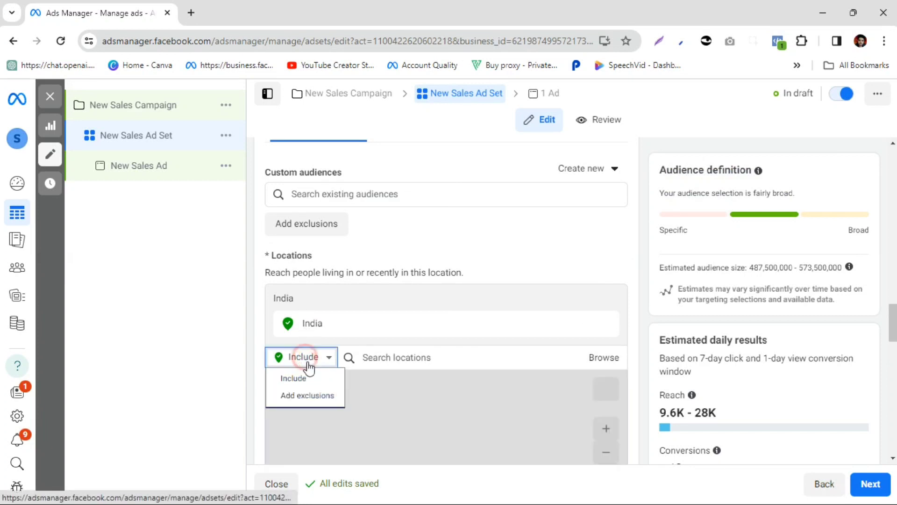
pyautogui.click(310, 397)
pyautogui.click(453, 358)
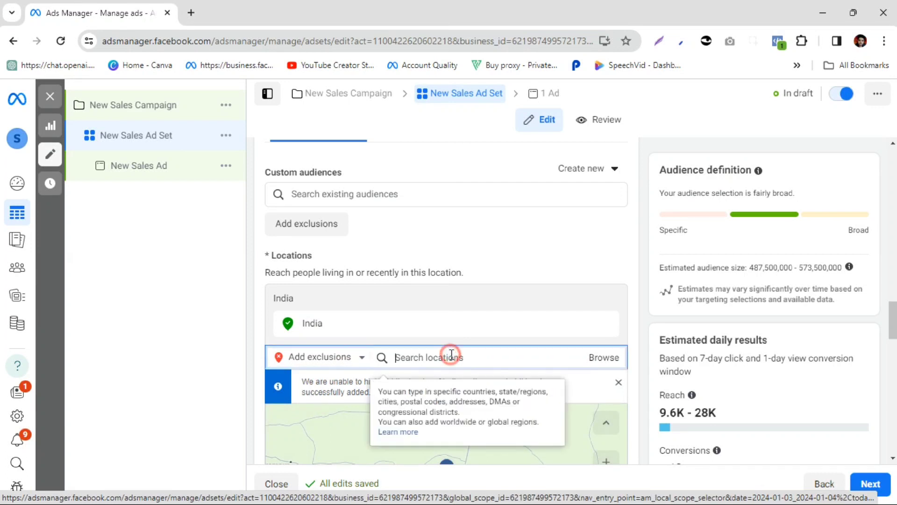
pyautogui.write('Karnataka')
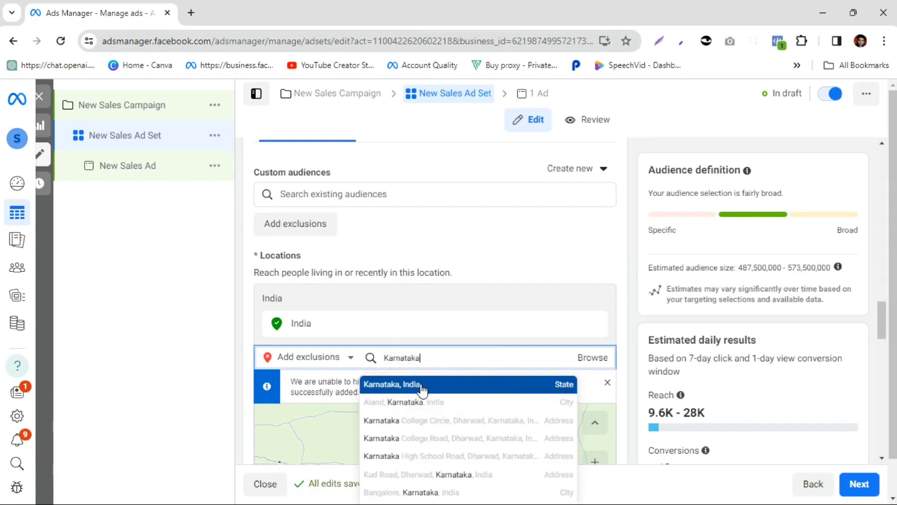
pyautogui.click(422, 389)
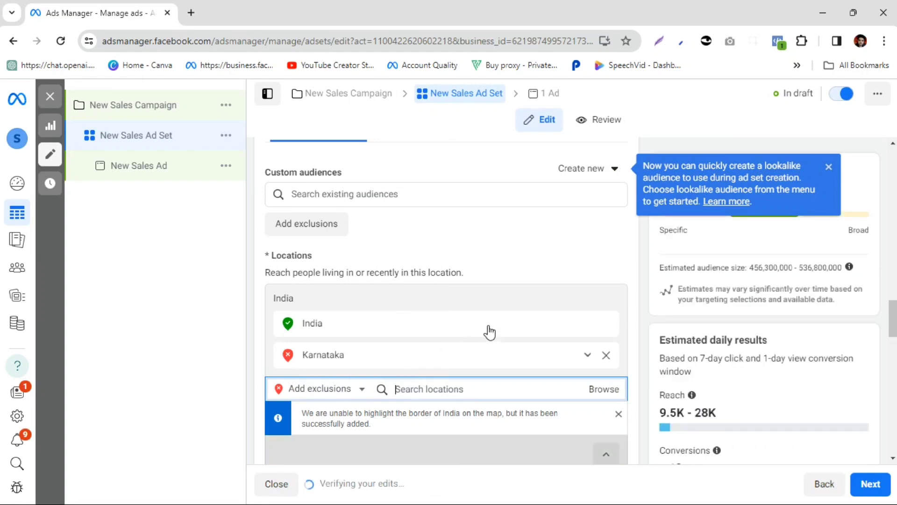
# Set the audience's age range to 19 through 55.
pyautogui.scroll(-1, 487, 330)
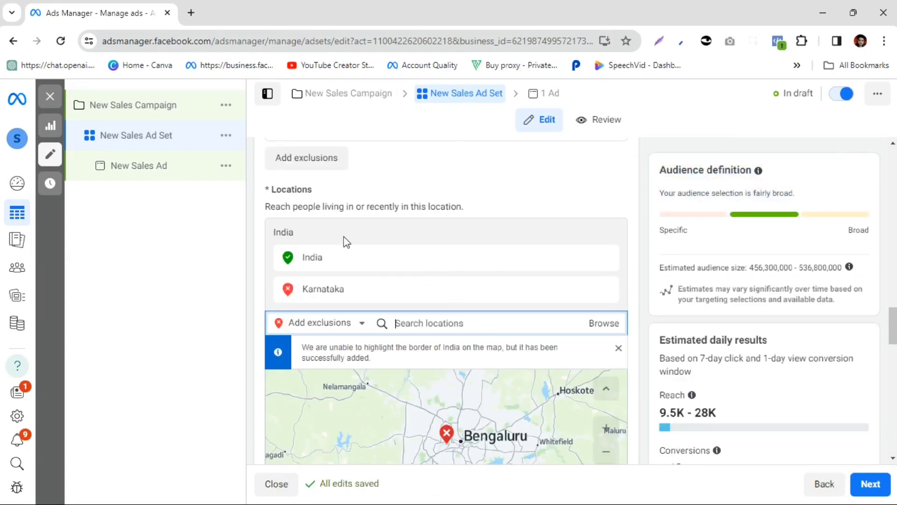
pyautogui.scroll(-3, 422, 297)
pyautogui.scroll(-2, 425, 293)
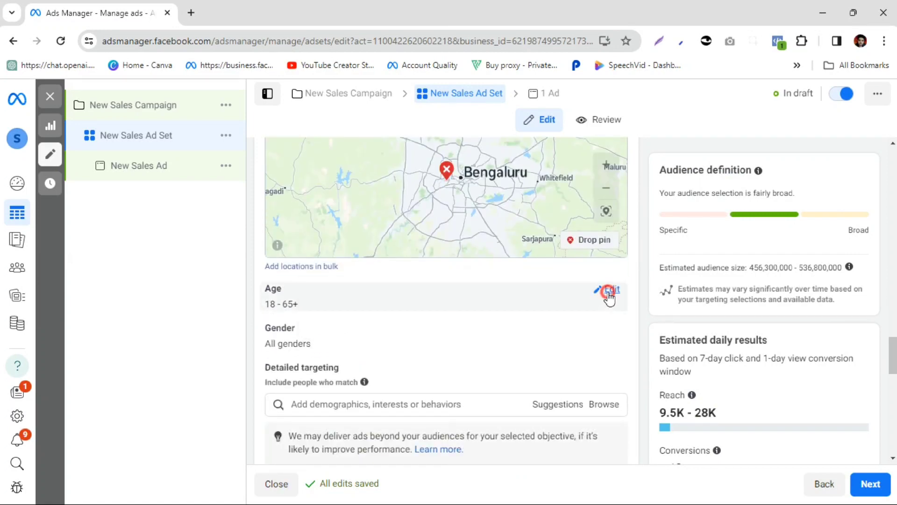
pyautogui.click(609, 290)
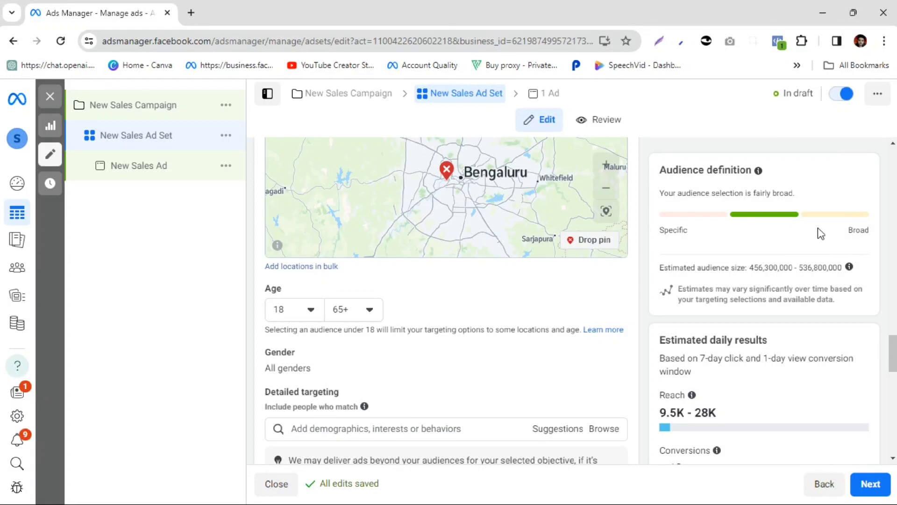
pyautogui.scroll(-2, 343, 331)
pyautogui.click(294, 243)
pyautogui.click(314, 408)
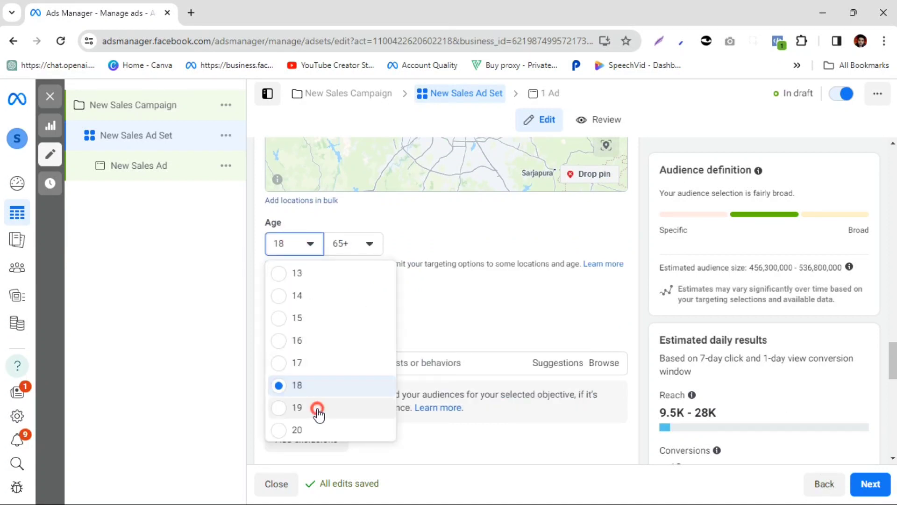
pyautogui.click(352, 248)
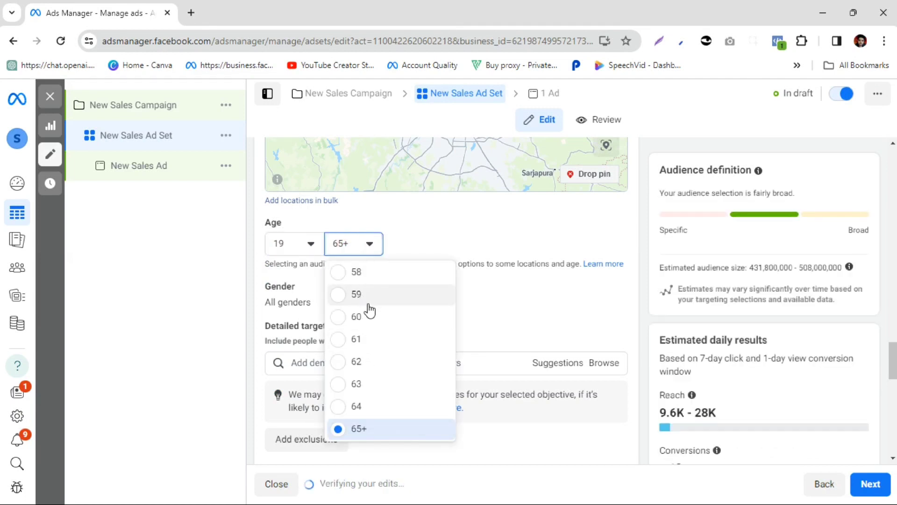
pyautogui.scroll(3, 376, 318)
pyautogui.click(373, 338)
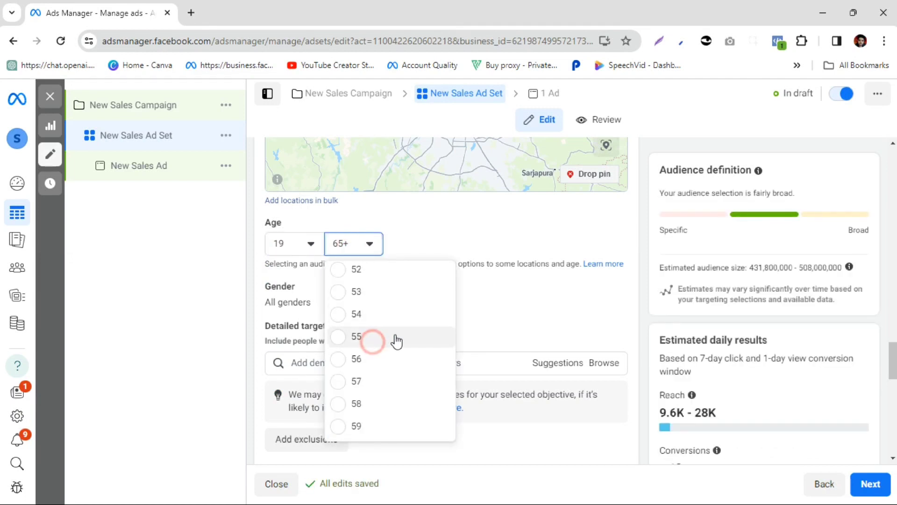
# Set the audience's minimum age to 18.
pyautogui.click(303, 246)
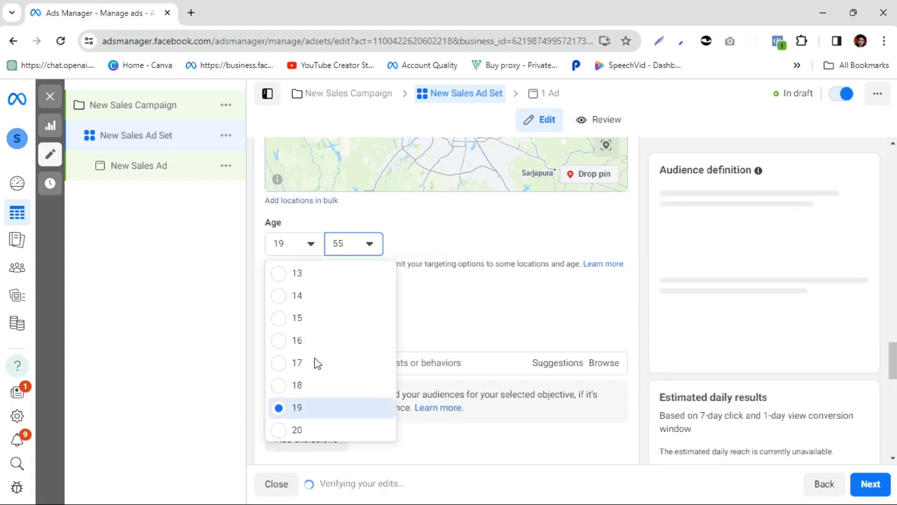
pyautogui.click(312, 386)
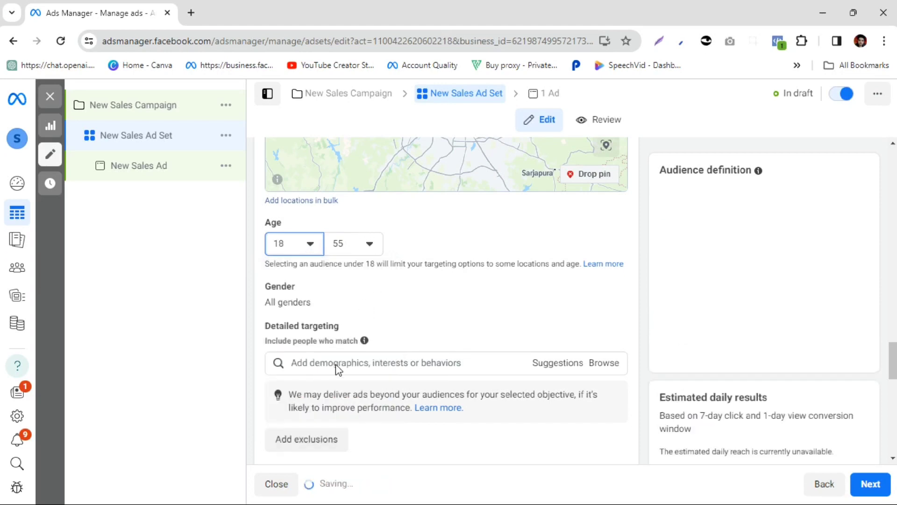
pyautogui.scroll(-1, 451, 299)
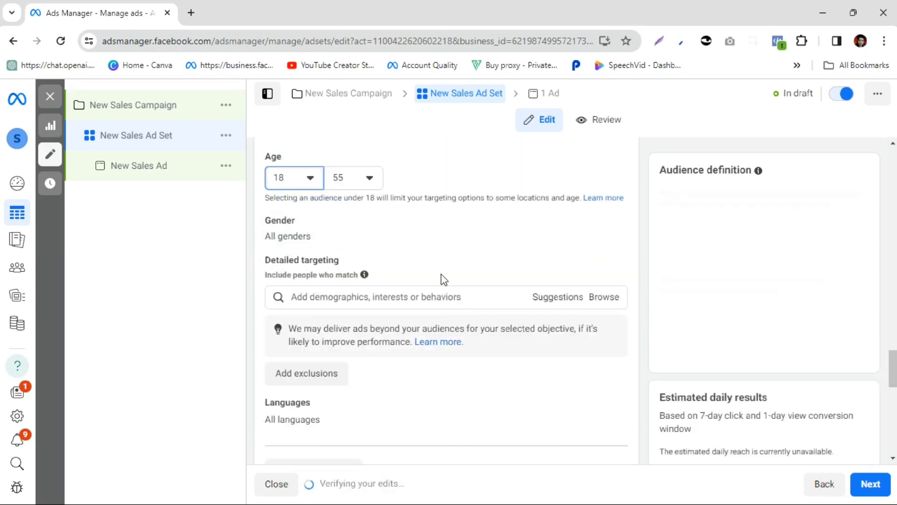
pyautogui.scroll(1, 323, 231)
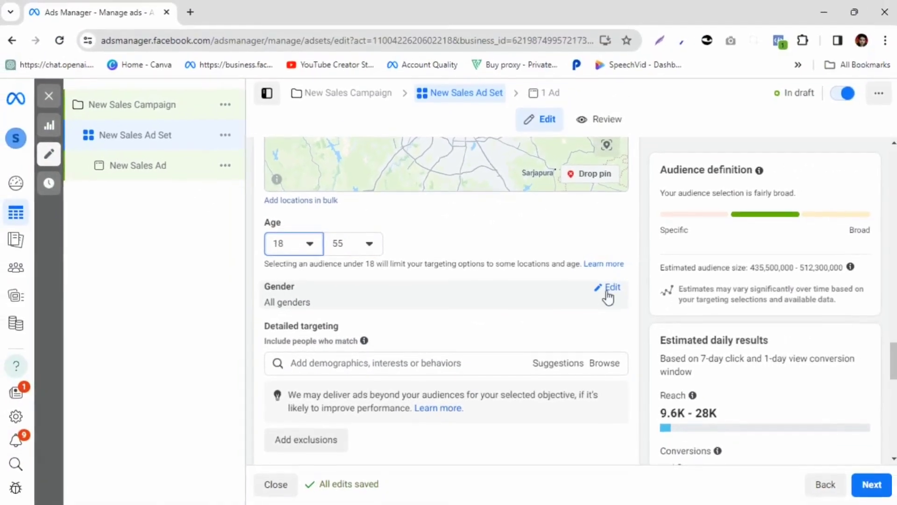
# Open the audience's gender options and add the Astrology (spirituality) interest to the detailed targeting.
pyautogui.click(766, 236)
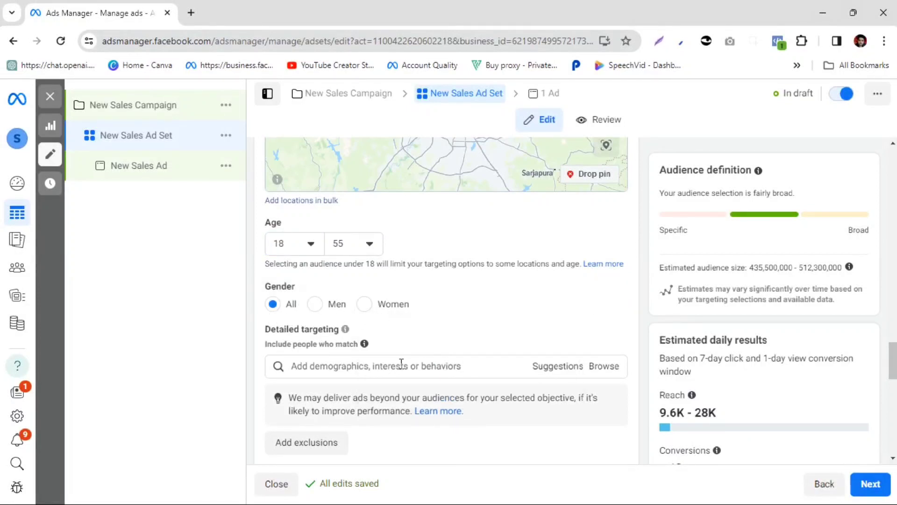
pyautogui.scroll(-2, 384, 350)
pyautogui.click(314, 305)
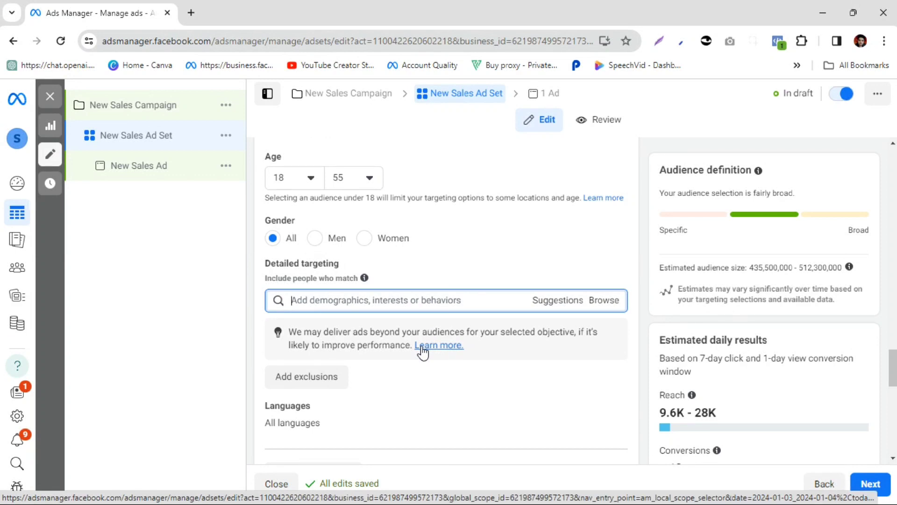
pyautogui.press('capslock')
pyautogui.write('A')
pyautogui.press('capslock')
pyautogui.write('s')
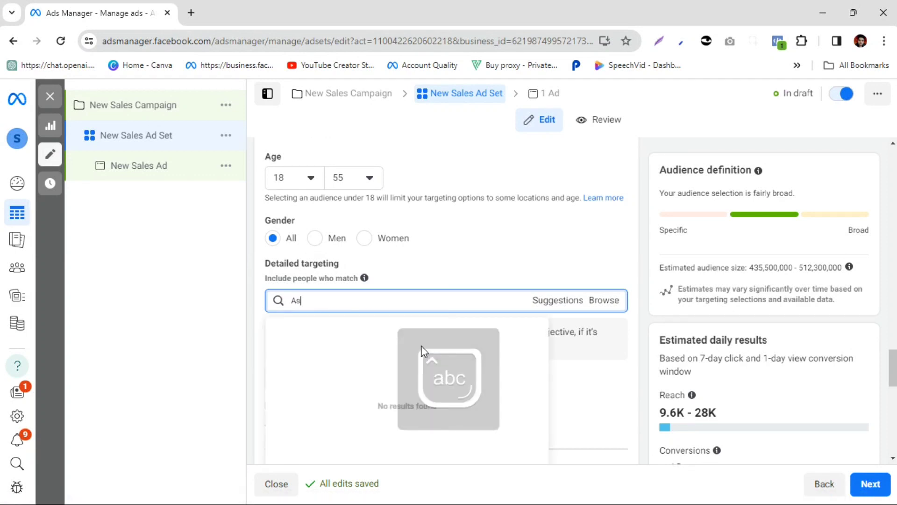
pyautogui.write('trology')
pyautogui.doubleClick(372, 300)
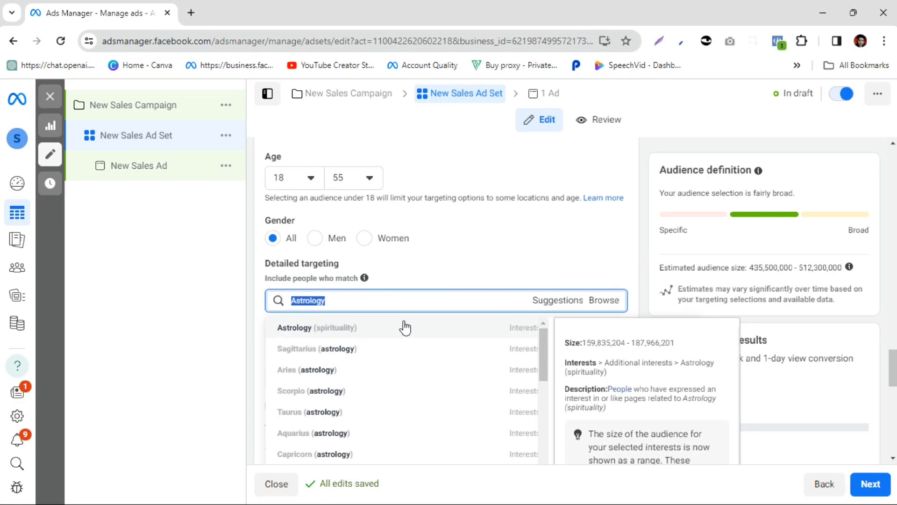
pyautogui.click(498, 328)
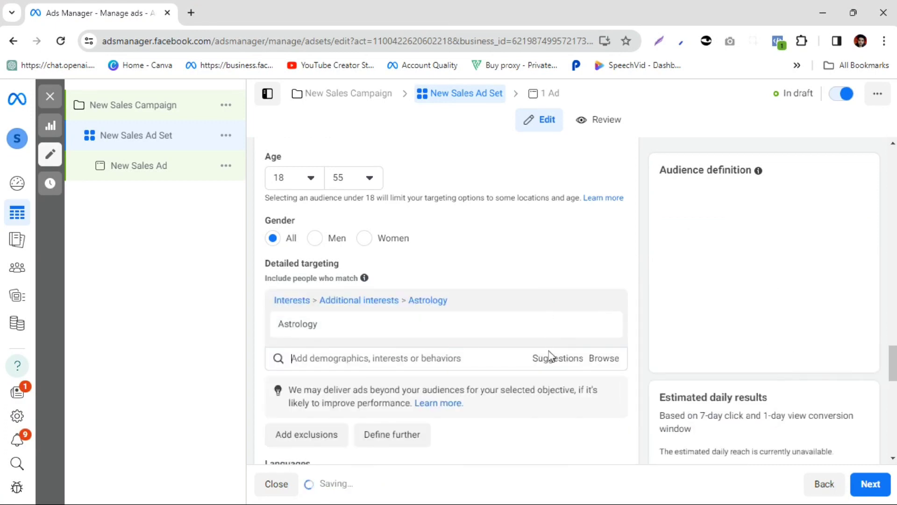
# Add the suggested interests Luck, Wealth (economics) and Love to the detailed targeting.
pyautogui.scroll(-1, 560, 365)
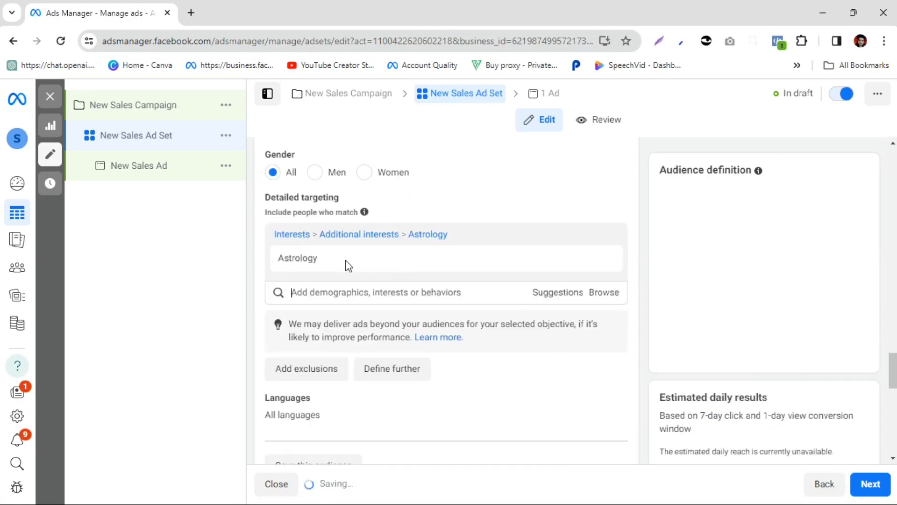
pyautogui.moveTo(337, 259)
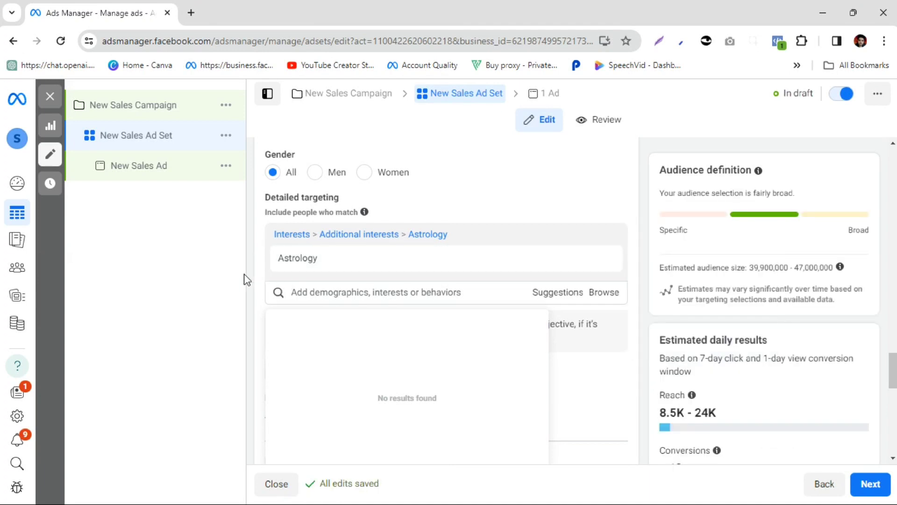
pyautogui.click(558, 293)
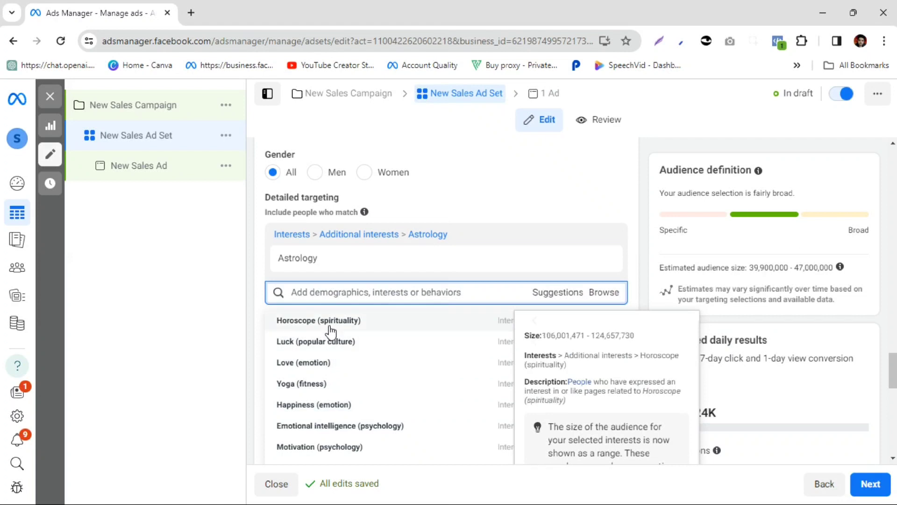
pyautogui.click(325, 343)
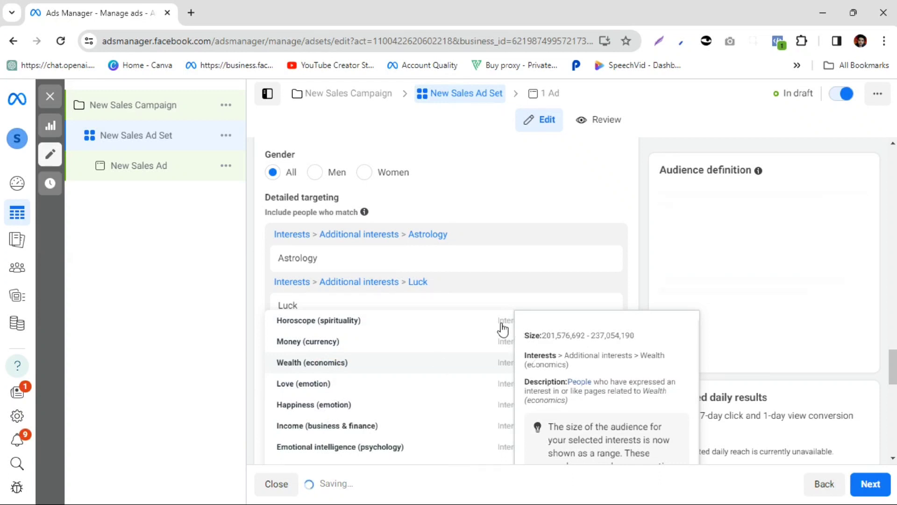
pyautogui.click(376, 355)
pyautogui.click(300, 367)
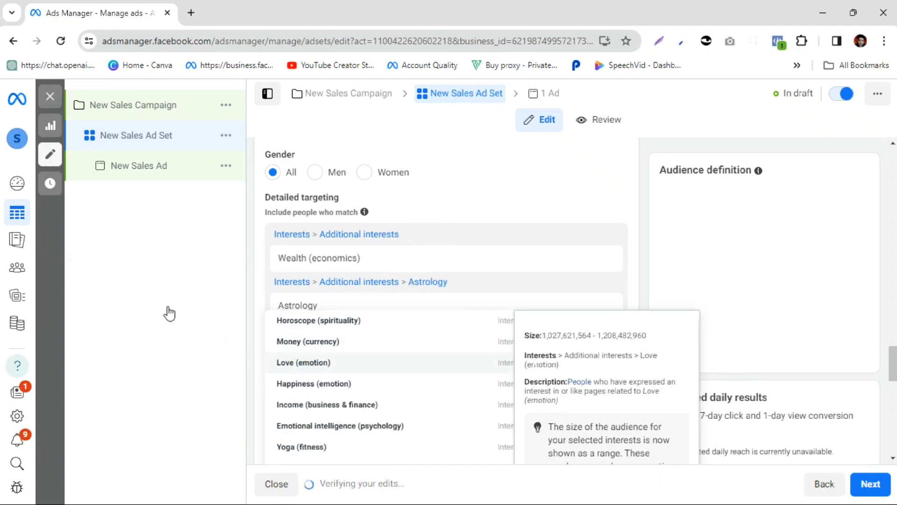
pyautogui.click(184, 305)
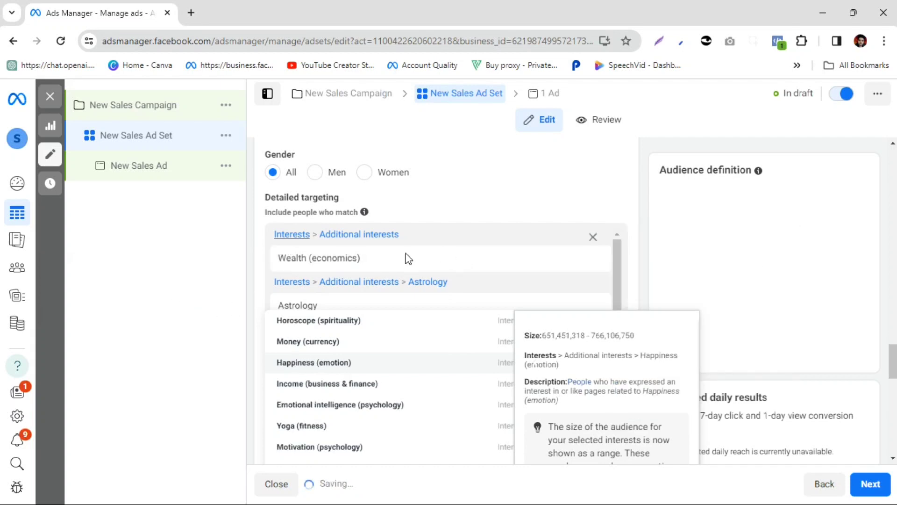
pyautogui.click(227, 309)
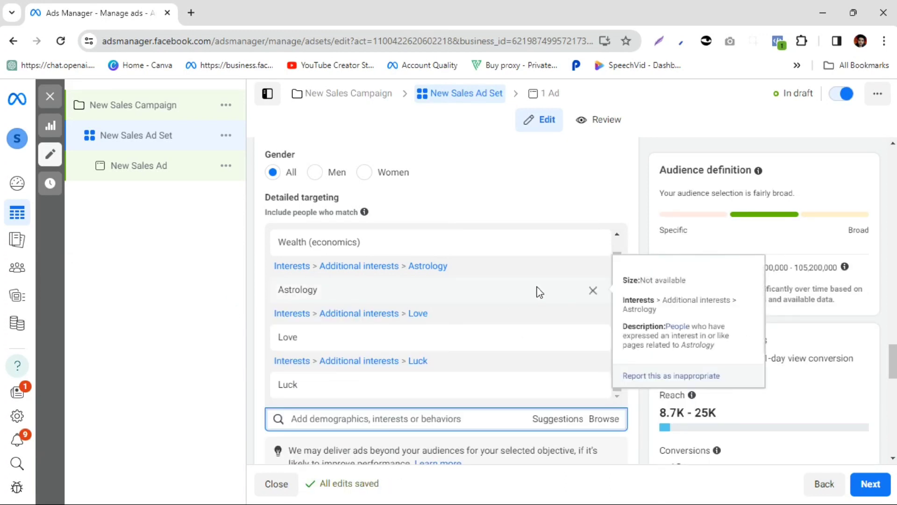
# Browse the Behaviors targeting categories, looking into Anniversary and Mobile Device User.
pyautogui.scroll(-2, 539, 292)
pyautogui.scroll(-4, 538, 292)
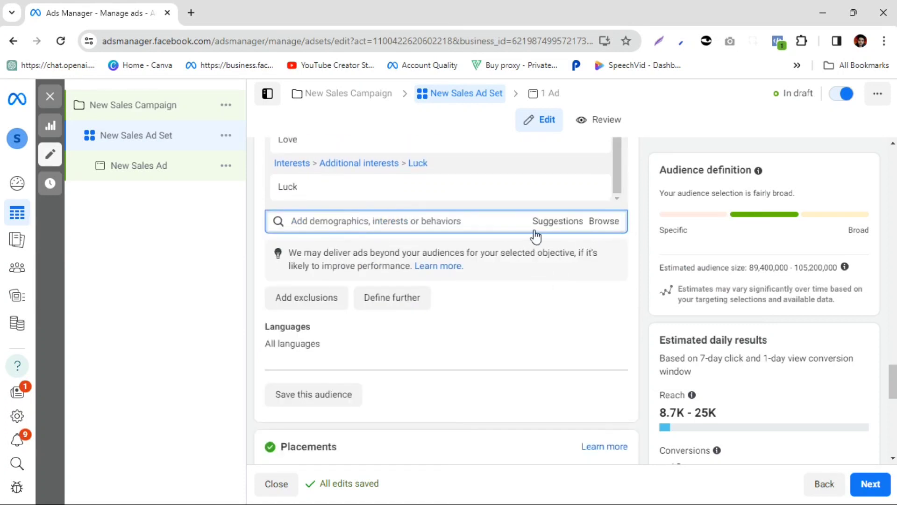
pyautogui.click(602, 222)
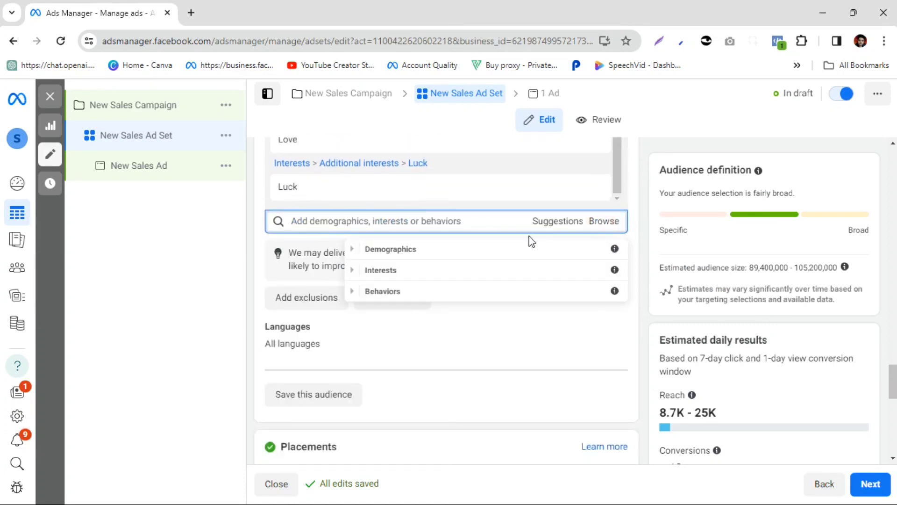
pyautogui.click(352, 295)
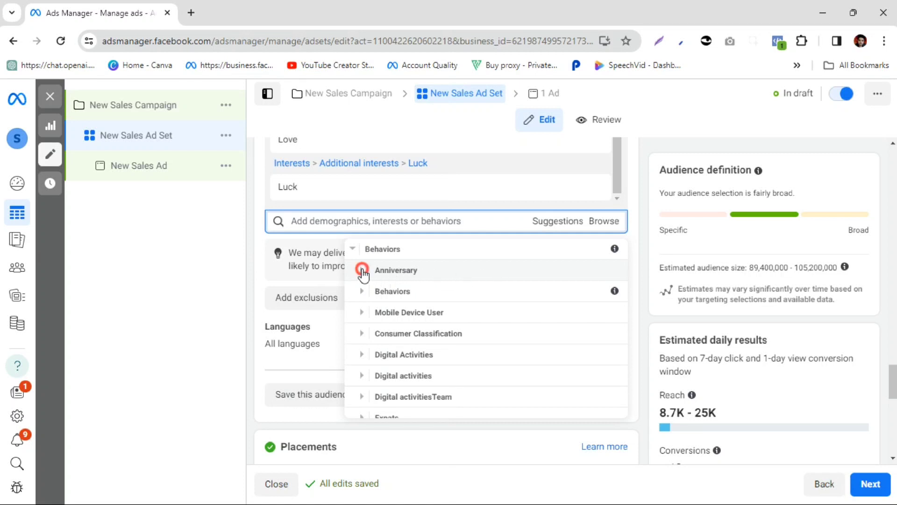
pyautogui.click(363, 273)
pyautogui.moveTo(400, 275)
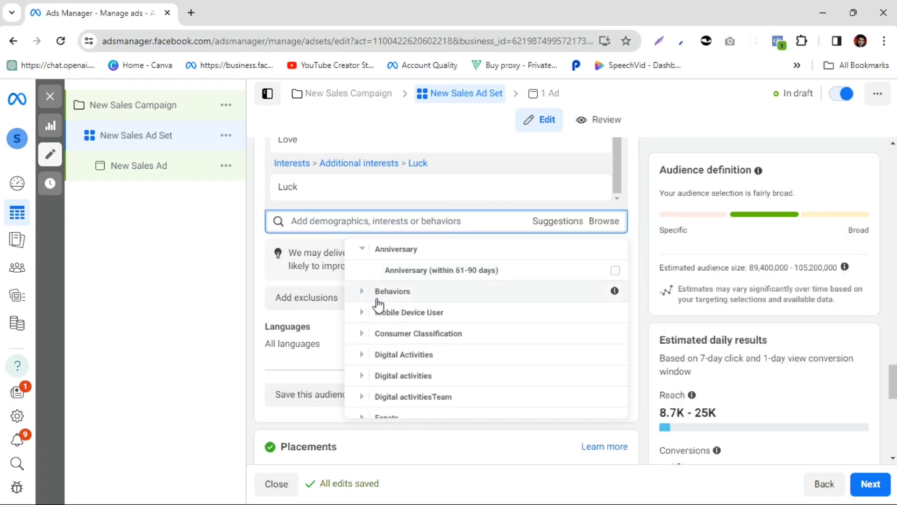
pyautogui.click(376, 312)
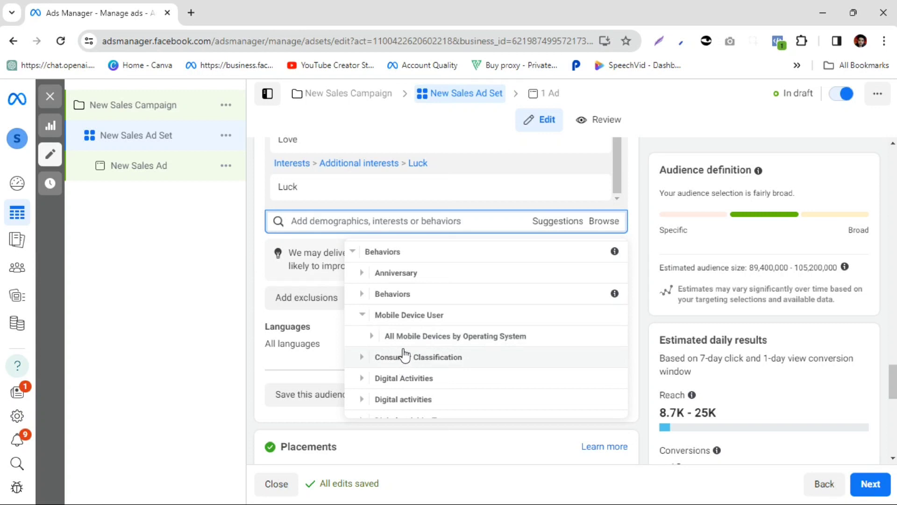
pyautogui.scroll(-2, 405, 355)
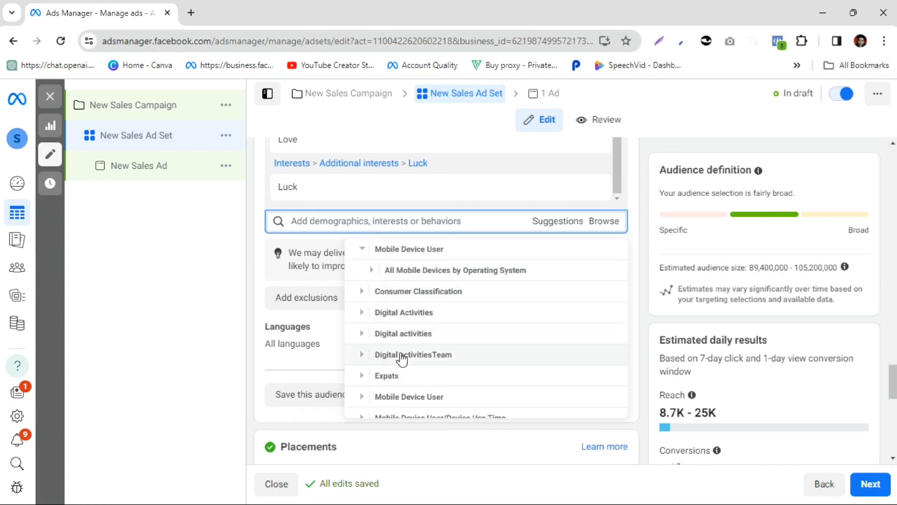
pyautogui.scroll(3, 398, 367)
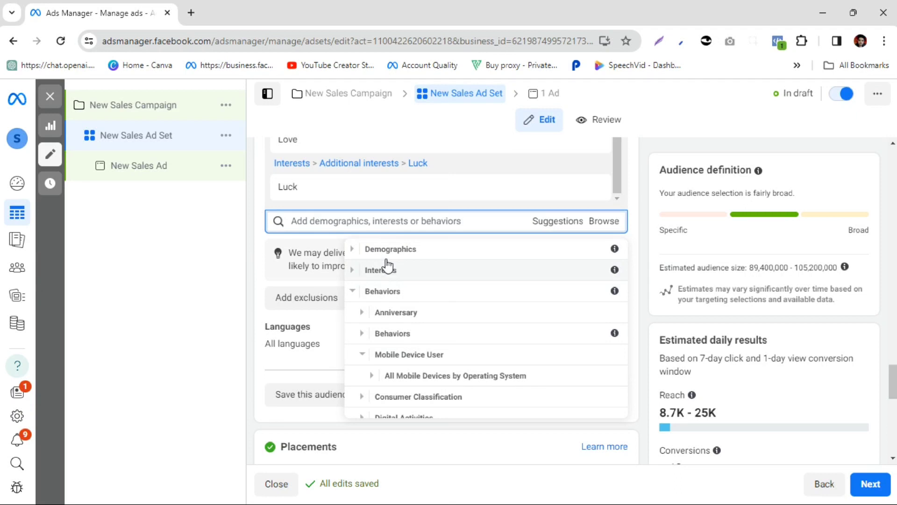
# Try adding the whole Business and industry interest category to the detailed targeting and deselect it again.
pyautogui.click(352, 270)
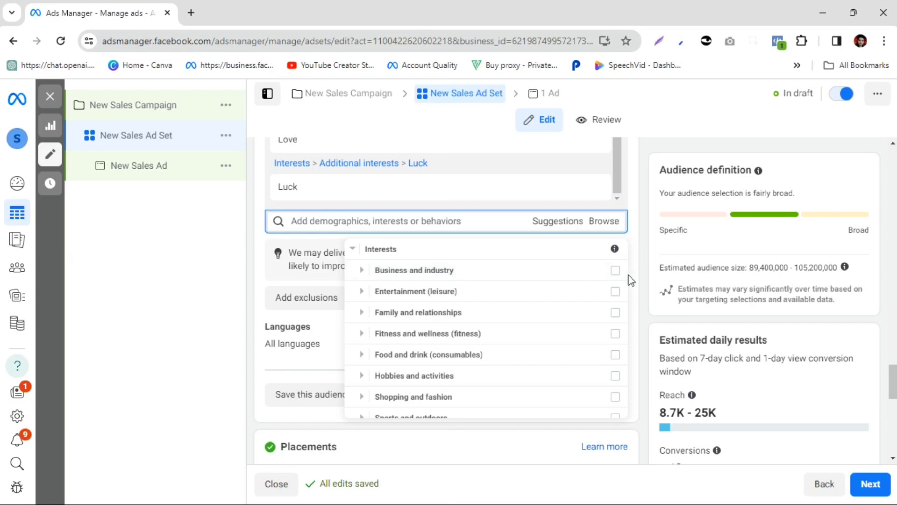
pyautogui.click(591, 274)
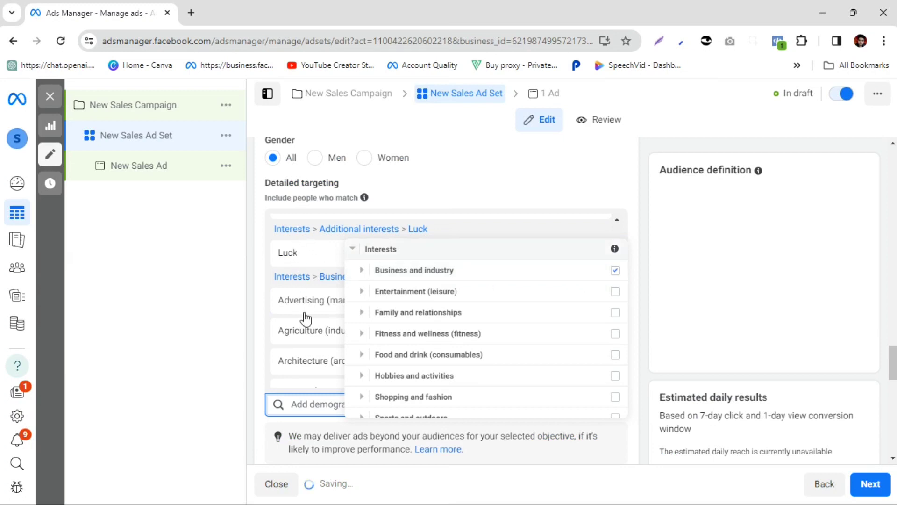
pyautogui.scroll(3, 299, 266)
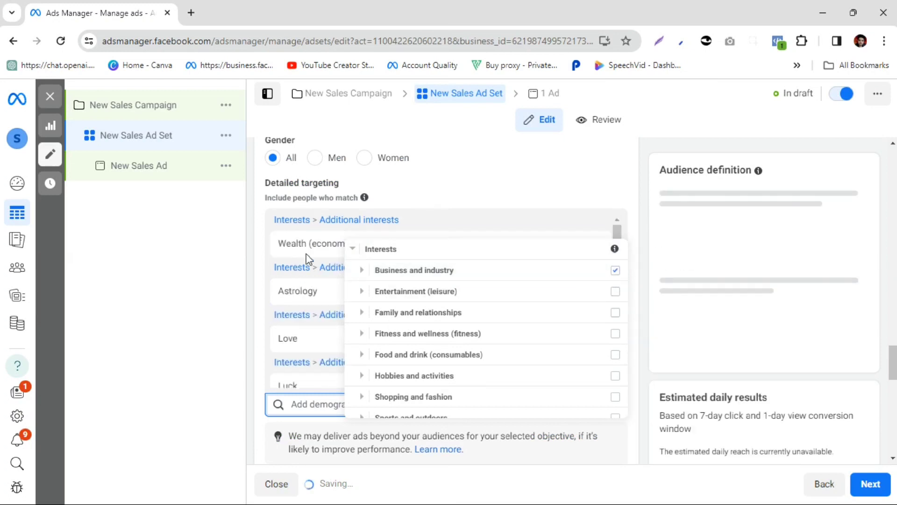
pyautogui.scroll(-2, 420, 290)
pyautogui.scroll(2, 431, 317)
pyautogui.scroll(-2, 435, 367)
pyautogui.scroll(2, 414, 311)
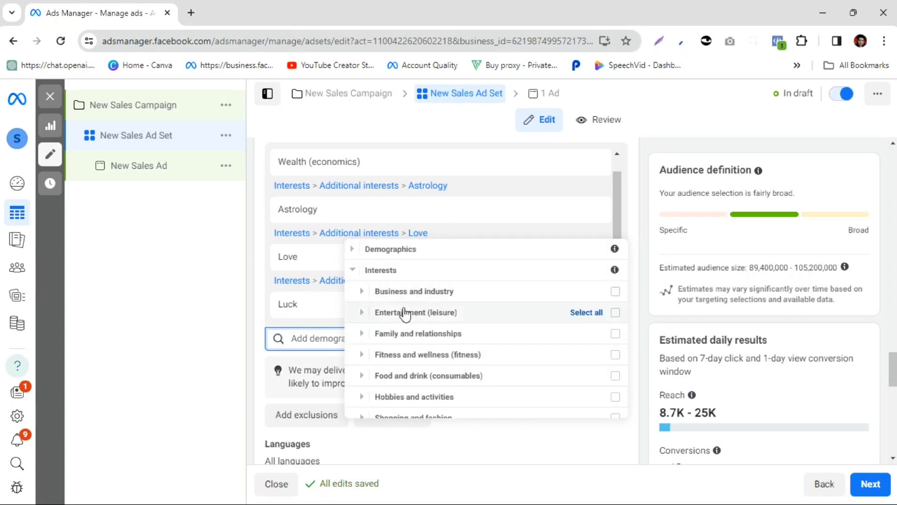
# Browse the Demographics targeting categories, looking into Education and its school search, and close the category list.
pyautogui.click(353, 269)
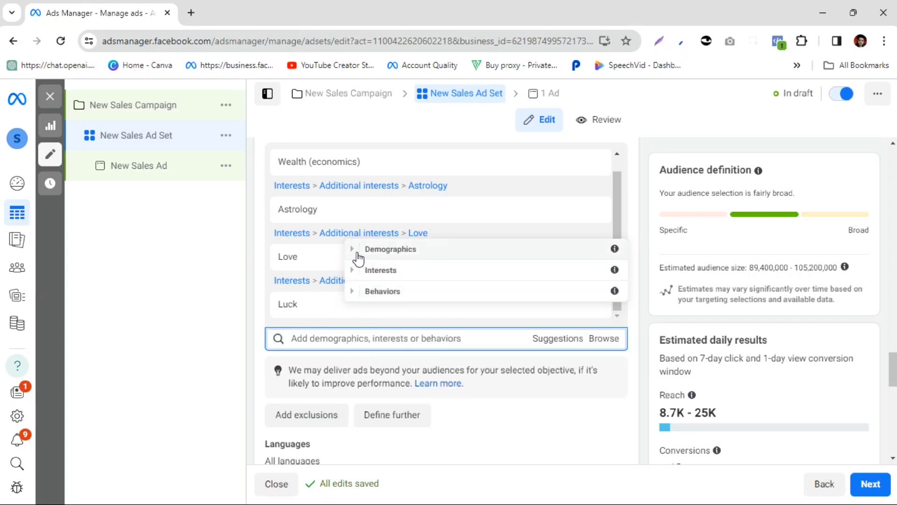
pyautogui.click(353, 250)
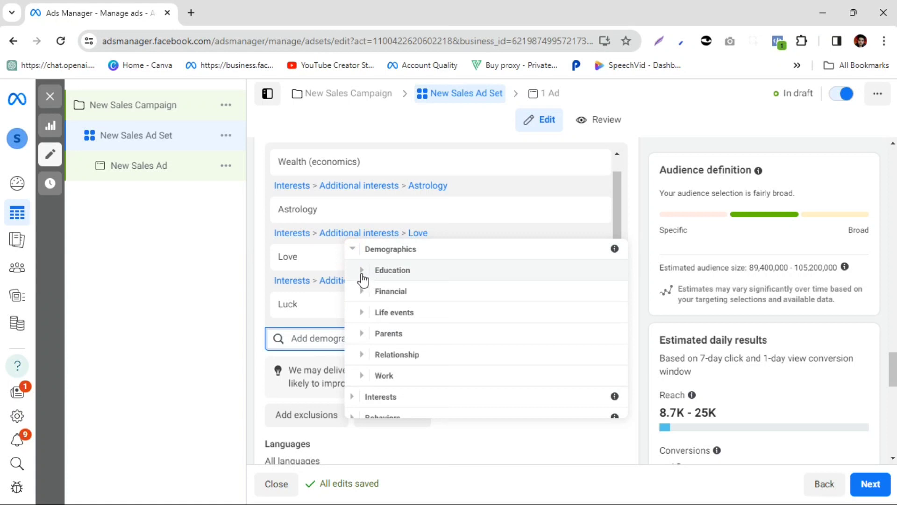
pyautogui.click(363, 271)
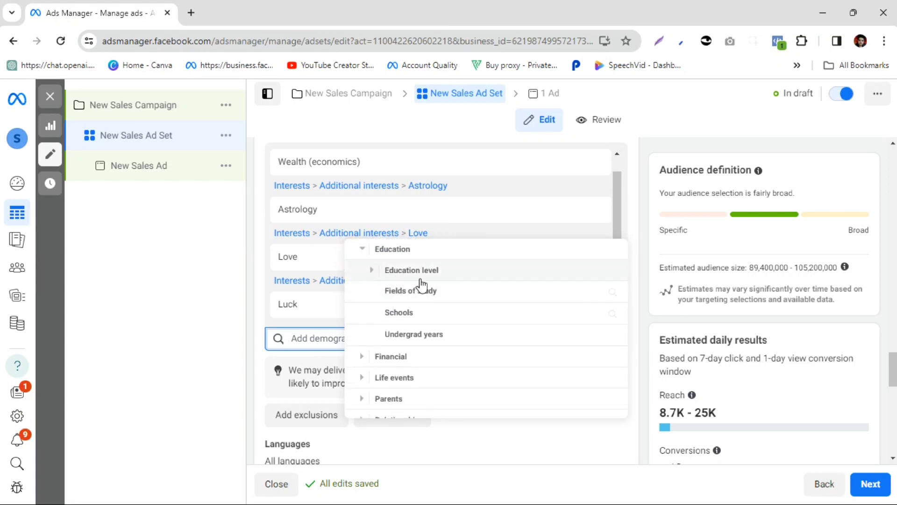
pyautogui.click(407, 316)
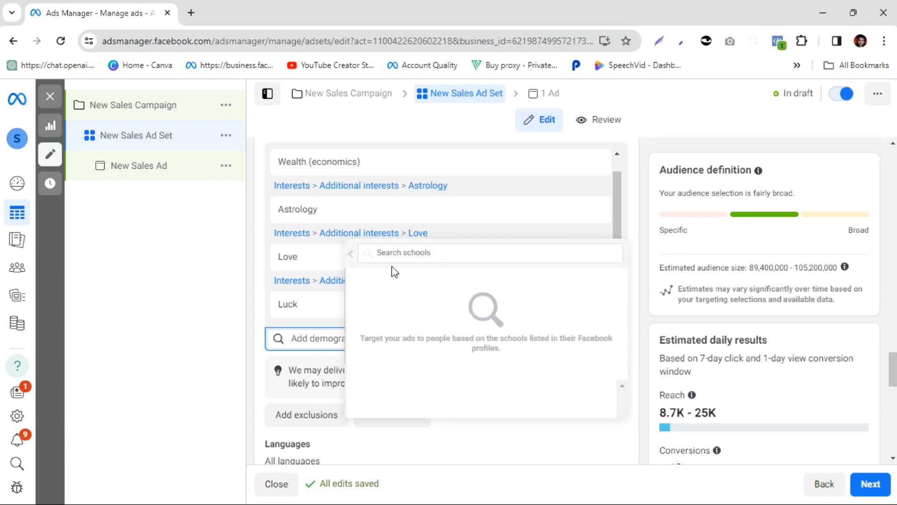
pyautogui.click(352, 256)
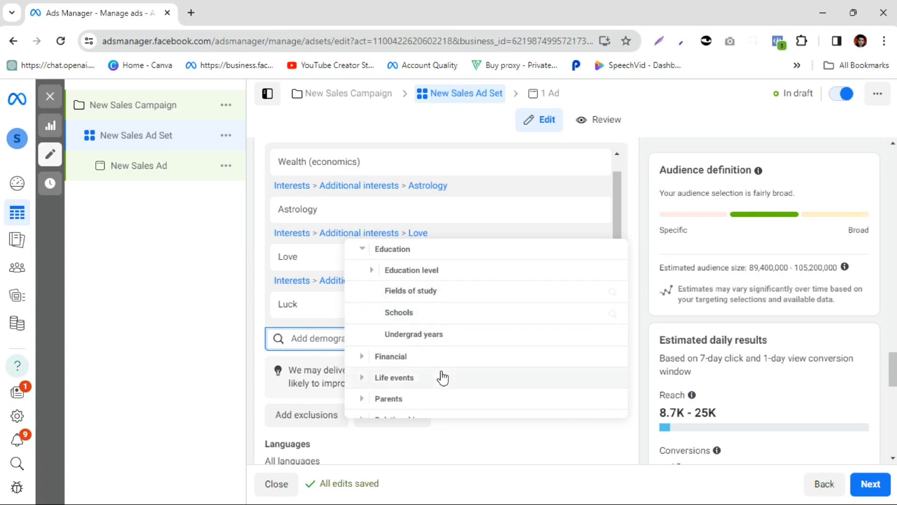
pyautogui.scroll(-2, 392, 388)
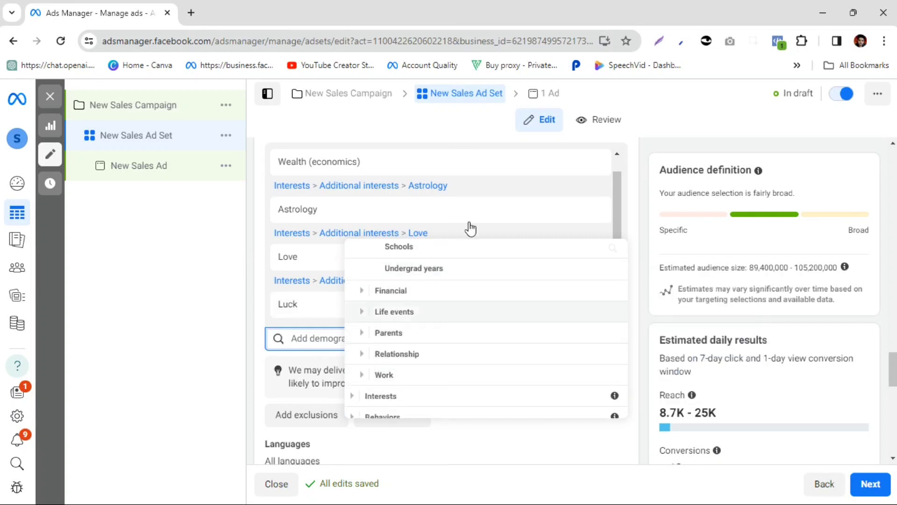
pyautogui.click(206, 316)
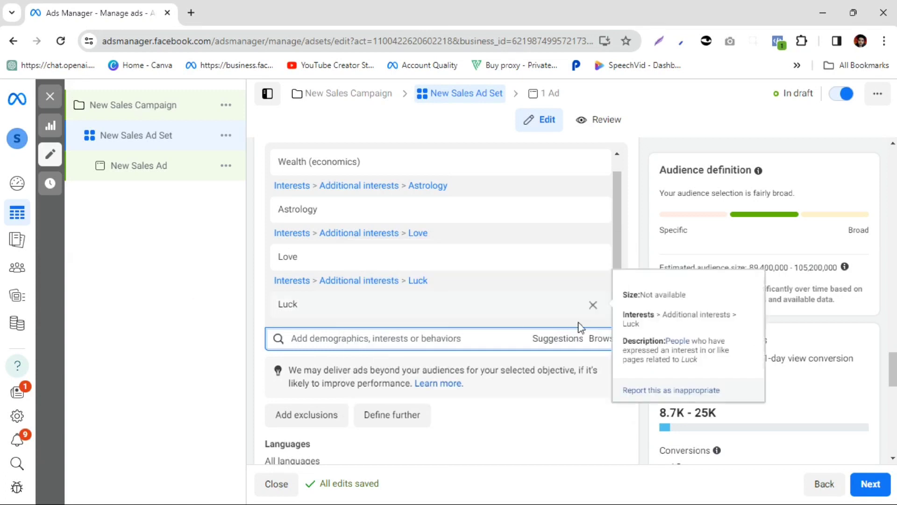
# Open the audience's language selection and look over the ad set's placements and suggested ads.
pyautogui.scroll(-4, 545, 280)
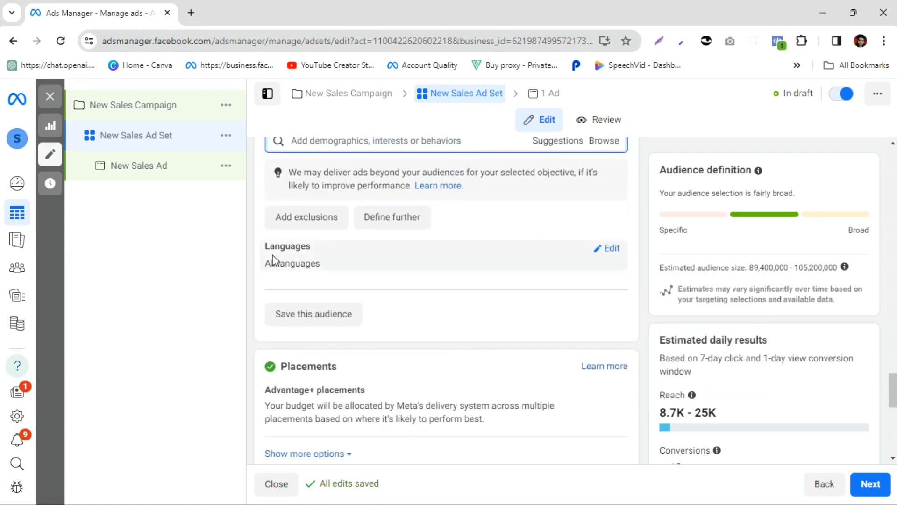
pyautogui.click(611, 248)
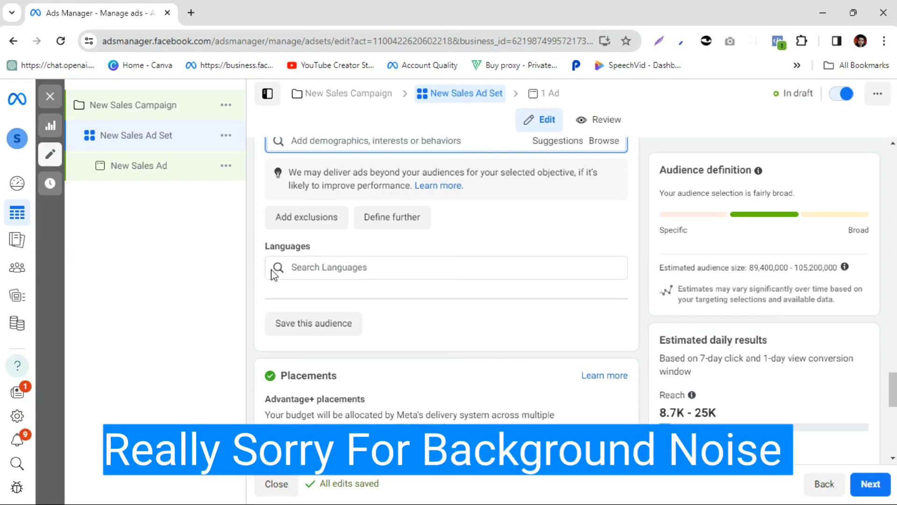
pyautogui.scroll(-3, 280, 275)
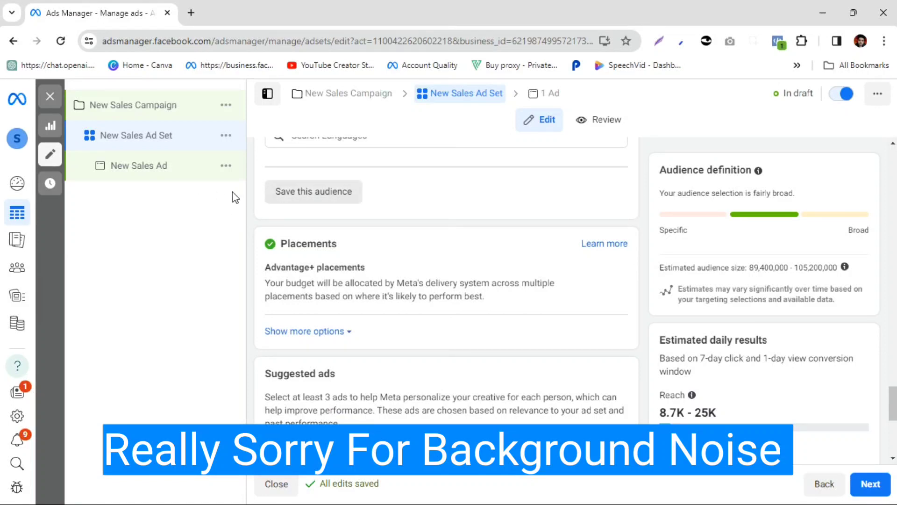
pyautogui.scroll(-4, 310, 282)
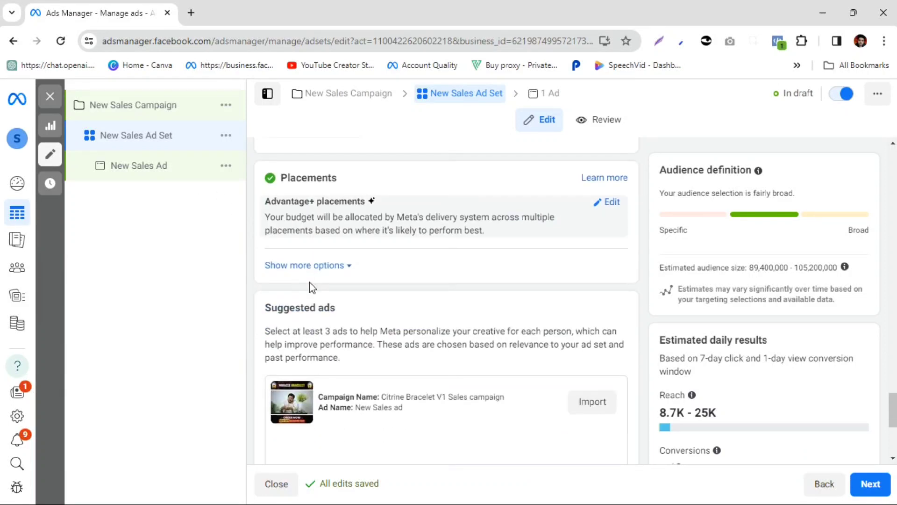
pyautogui.scroll(3, 310, 285)
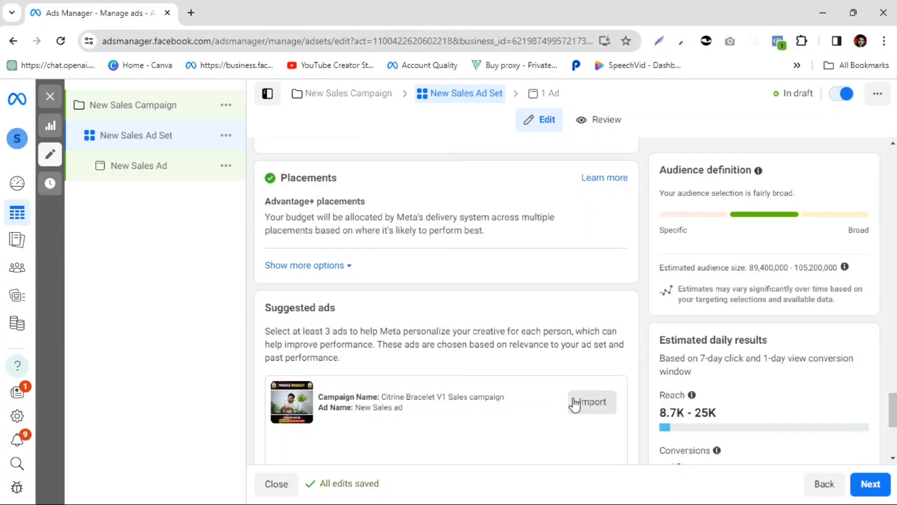
# Open the New Sales Ad and look over its identity and ad setup sections, dismissing the recommendation to import ads.
pyautogui.scroll(-5, 413, 345)
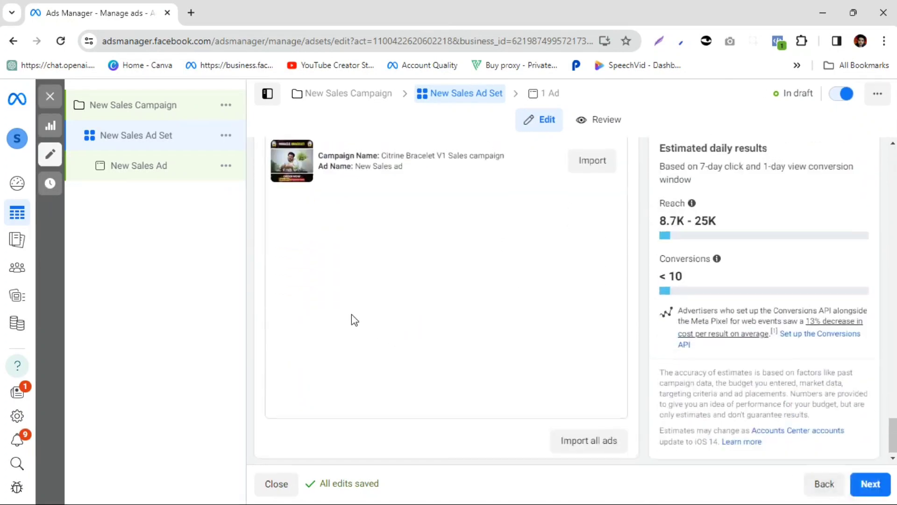
pyautogui.click(130, 167)
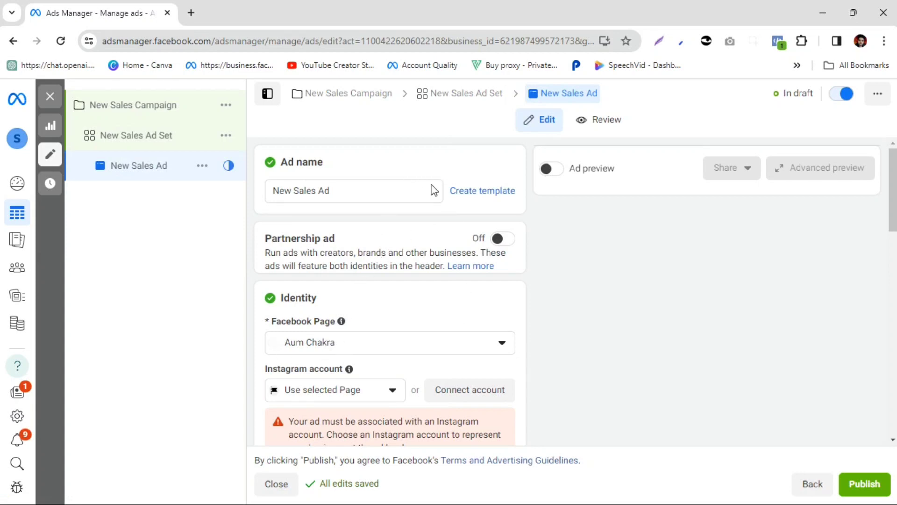
pyautogui.scroll(-4, 874, 186)
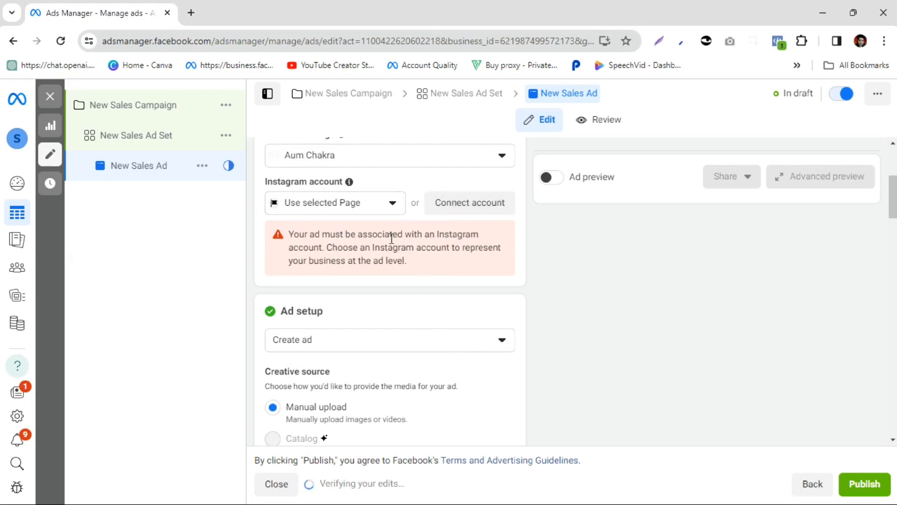
pyautogui.scroll(-5, 391, 243)
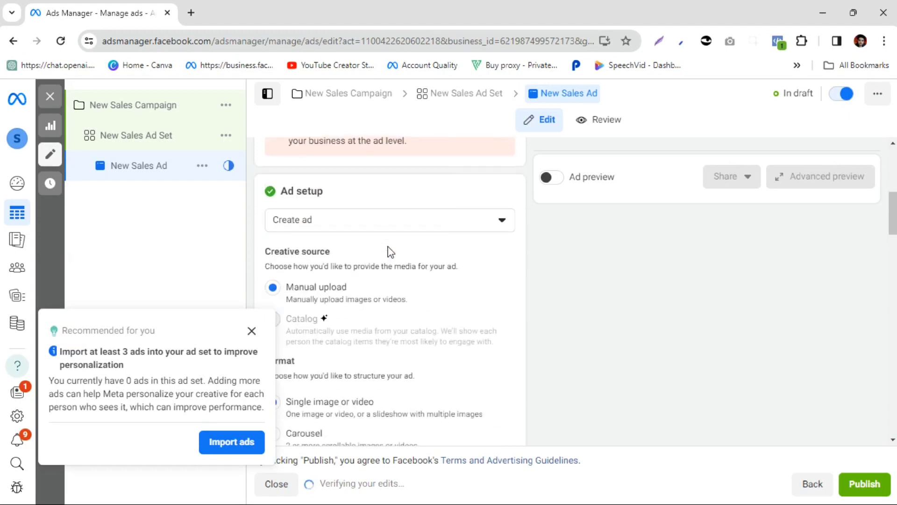
pyautogui.click(251, 331)
pyautogui.scroll(-4, 353, 245)
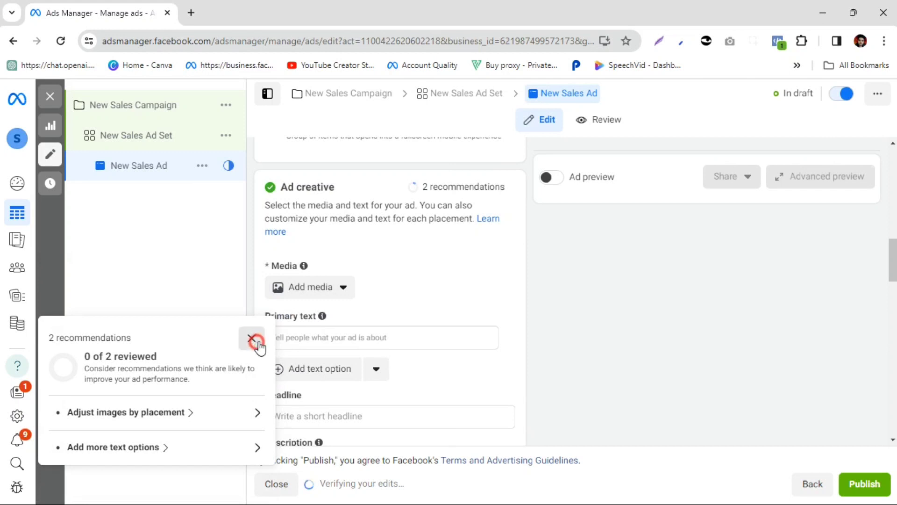
# Add the "Micro Fiber Band With Leather" account video as the ad's media, accepting the default trim, crop and optimization settings.
pyautogui.click(313, 291)
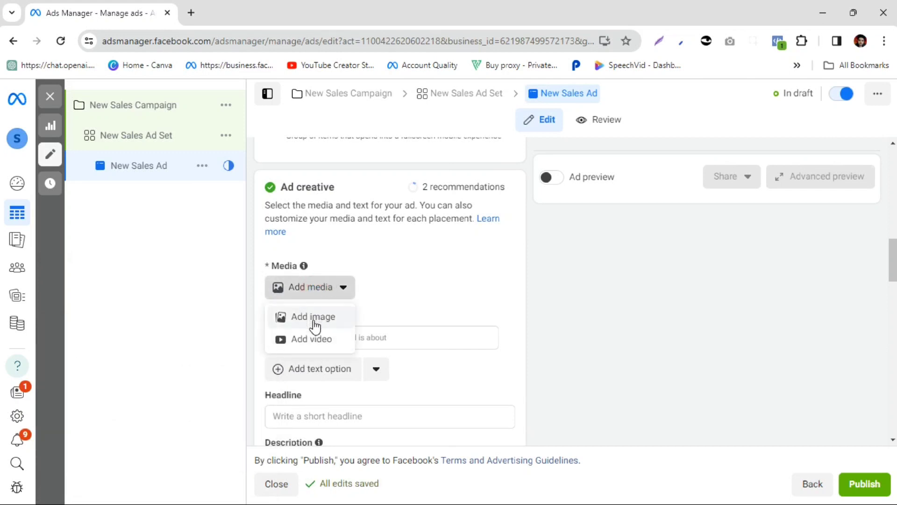
pyautogui.click(313, 345)
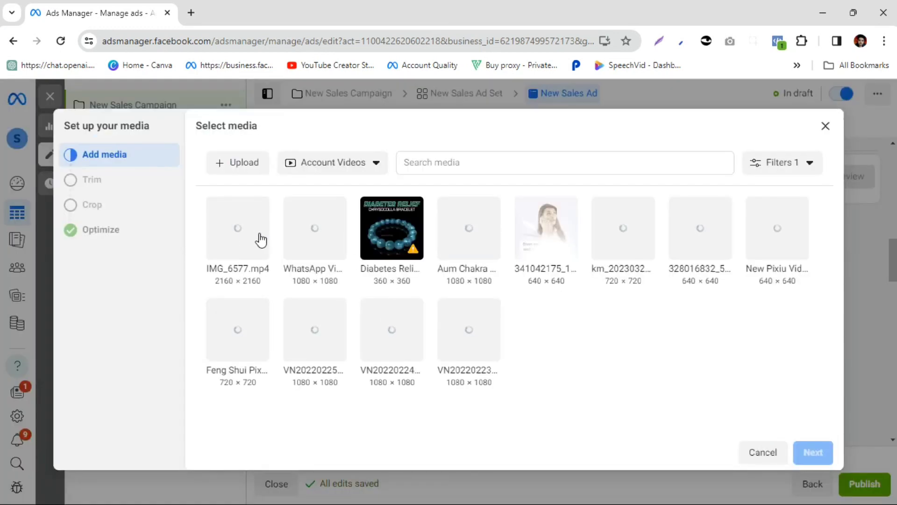
pyautogui.click(213, 237)
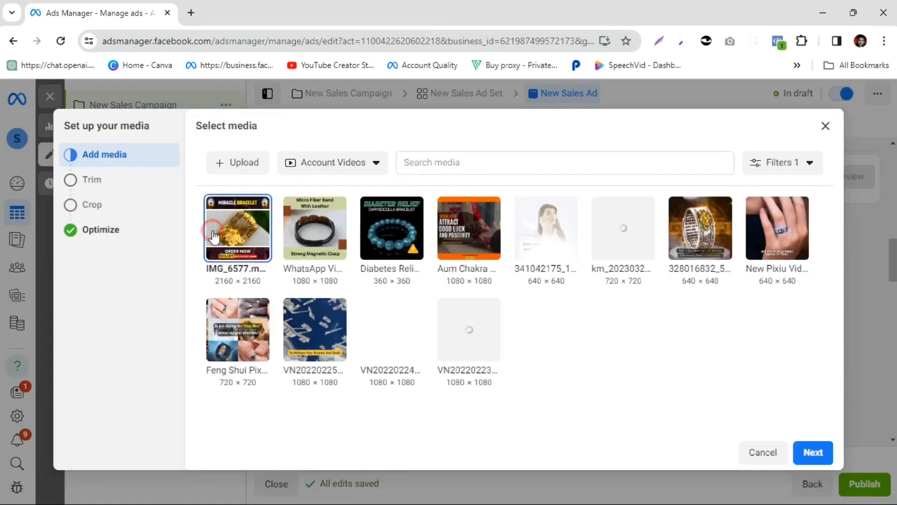
pyautogui.click(323, 233)
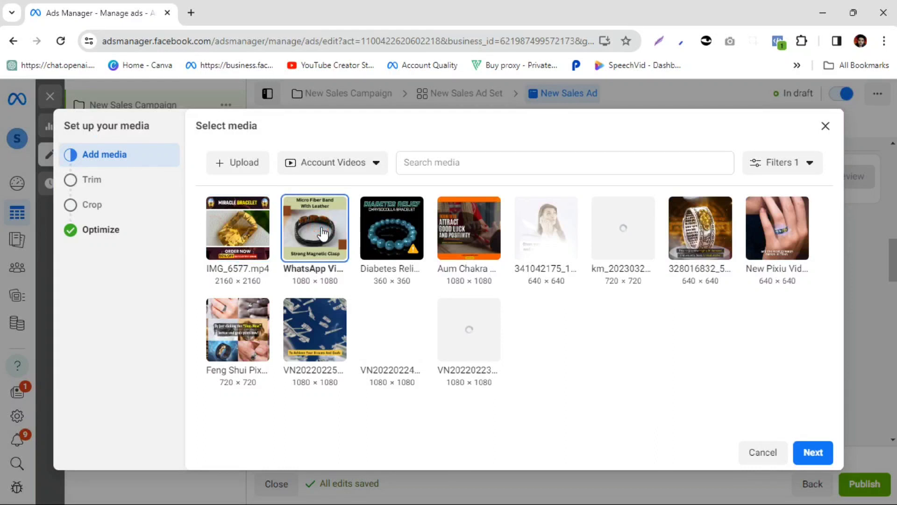
pyautogui.click(818, 455)
pyautogui.click(819, 457)
pyautogui.click(818, 453)
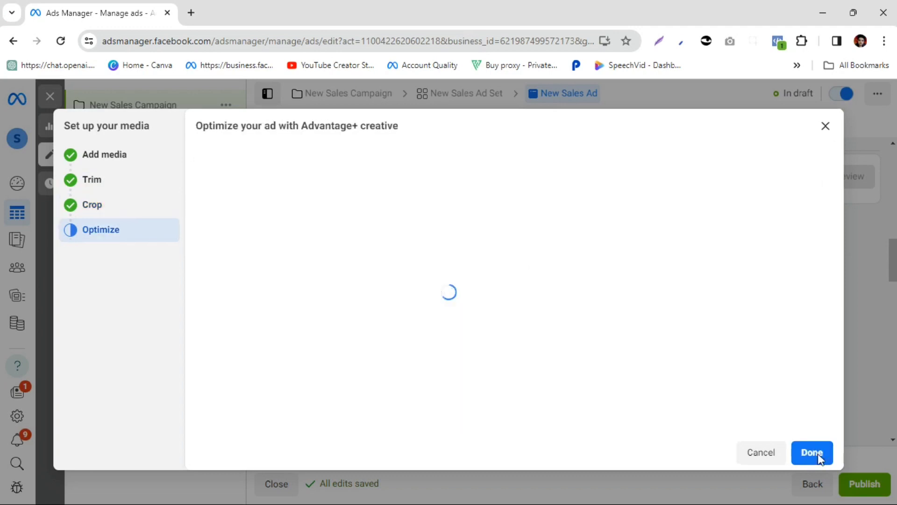
pyautogui.click(815, 456)
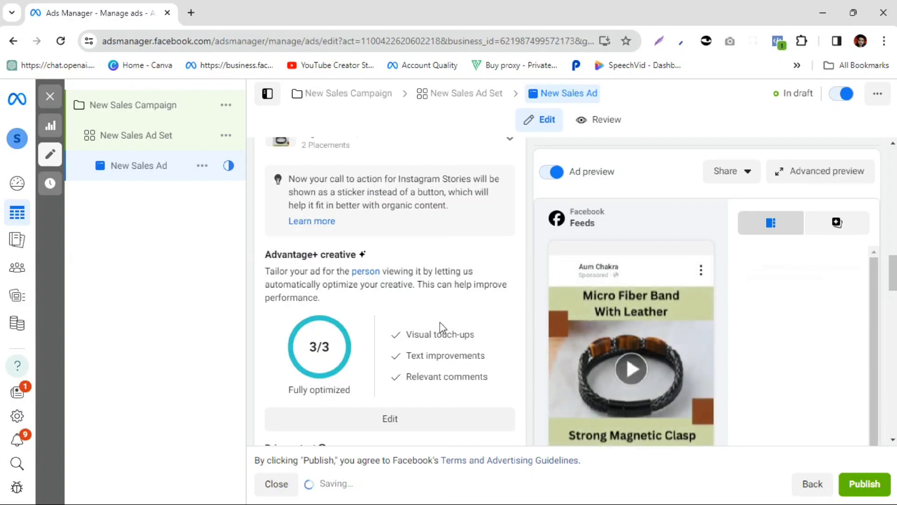
# Turn off all Advantage+ creative optimizations for the ad and save the change.
pyautogui.scroll(-3, 442, 323)
pyautogui.scroll(-3, 469, 325)
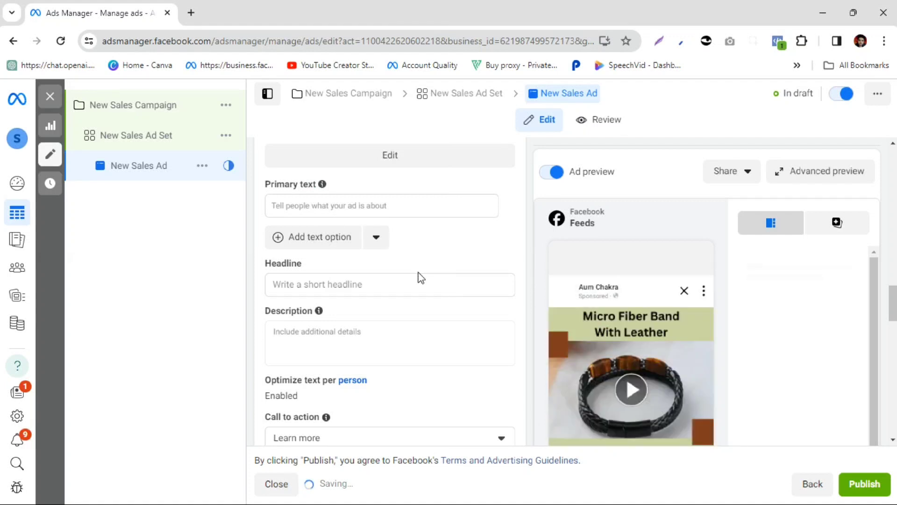
pyautogui.scroll(3, 414, 260)
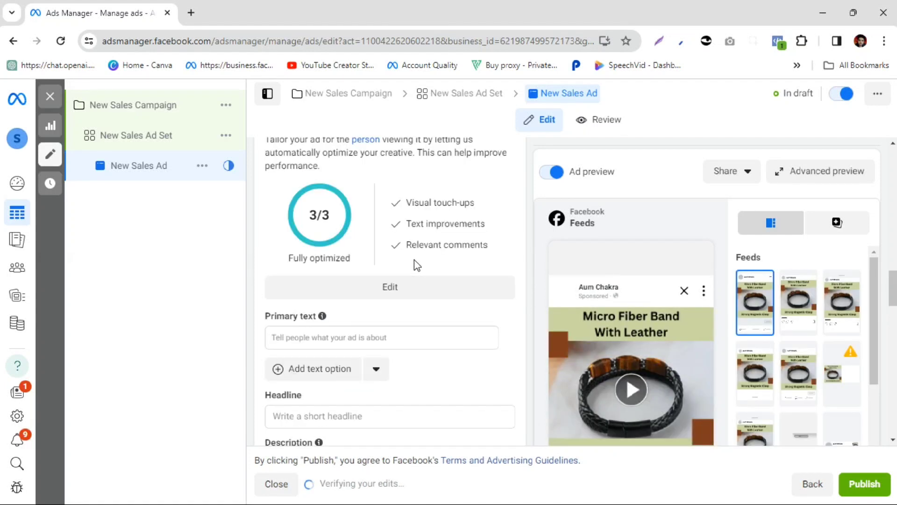
pyautogui.click(398, 290)
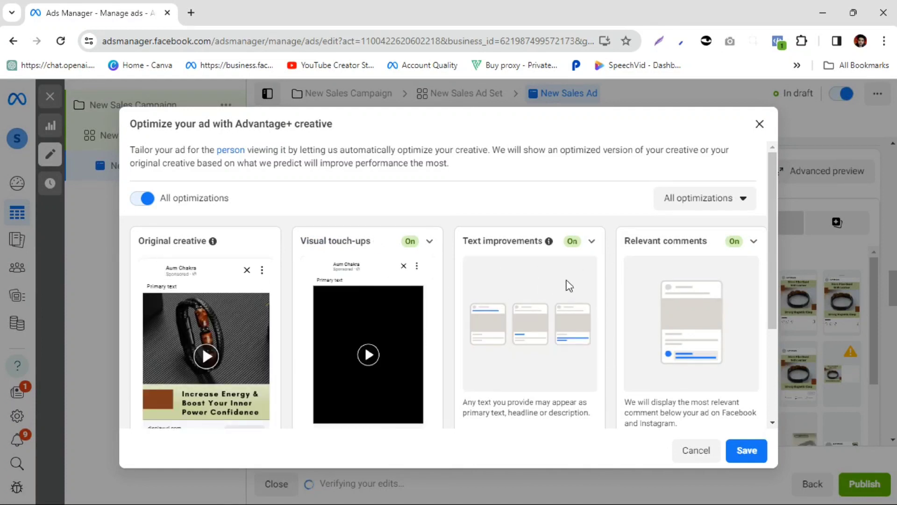
pyautogui.scroll(-3, 568, 283)
pyautogui.scroll(3, 233, 234)
pyautogui.click(740, 457)
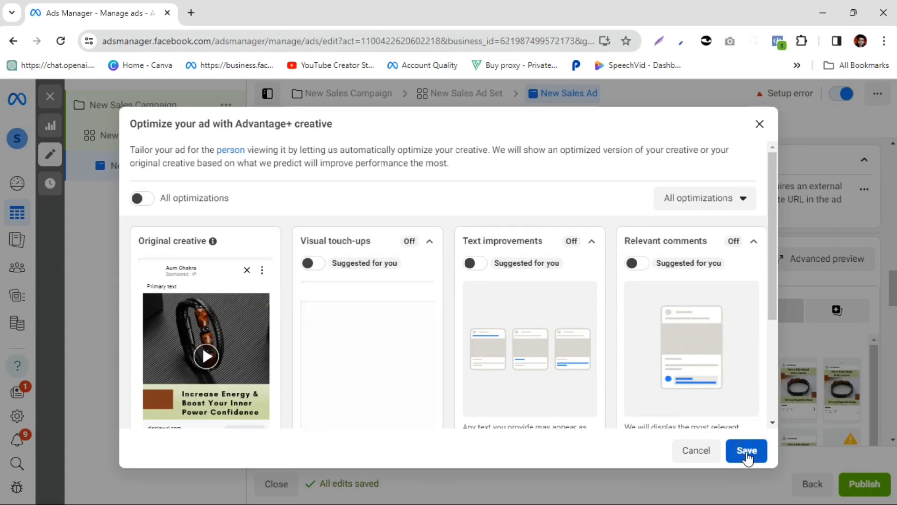
pyautogui.click(746, 452)
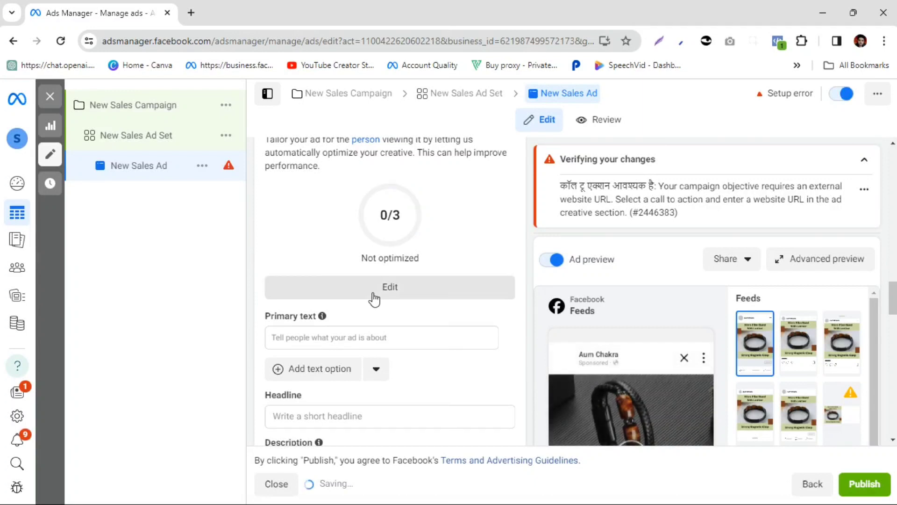
# Fill the ad's primary text with the previously used Tiger Eye Leather Money Charm Bracelet text.
pyautogui.scroll(-1, 375, 299)
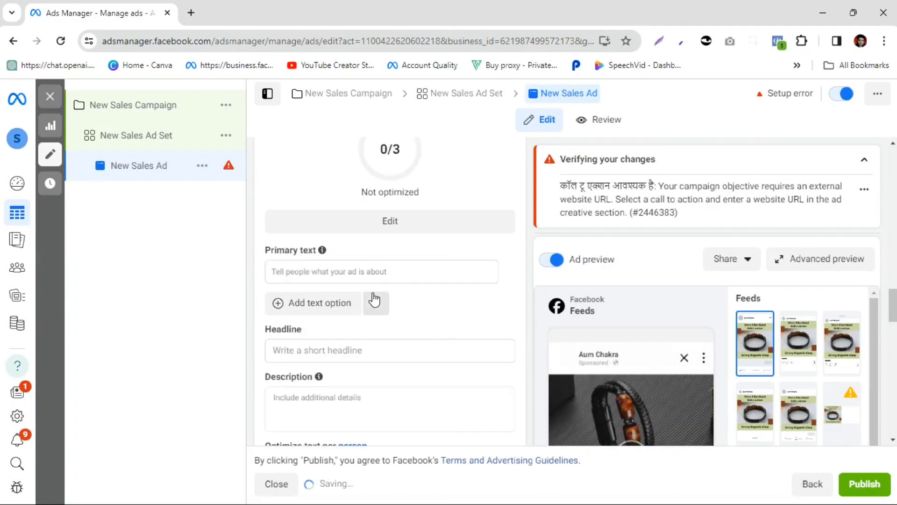
pyautogui.click(323, 268)
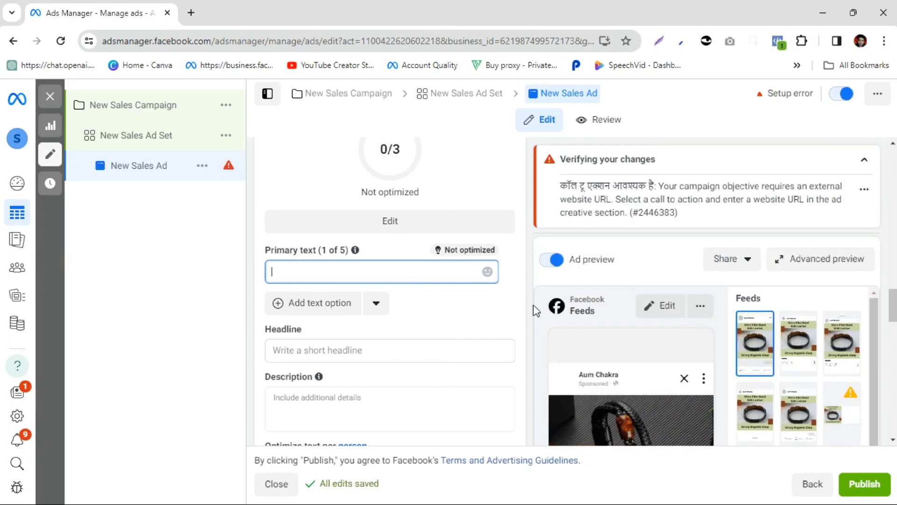
pyautogui.click(378, 303)
pyautogui.click(362, 337)
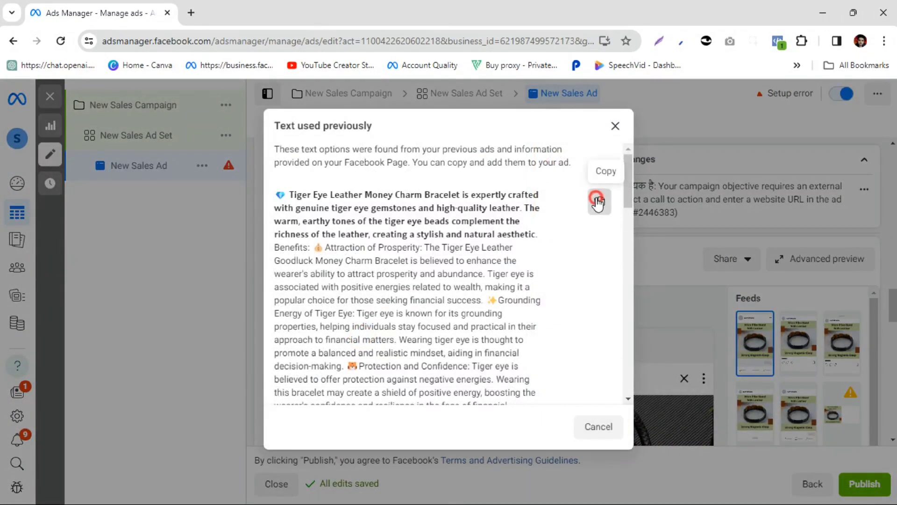
pyautogui.click(600, 202)
pyautogui.click(615, 126)
pyautogui.click(329, 275)
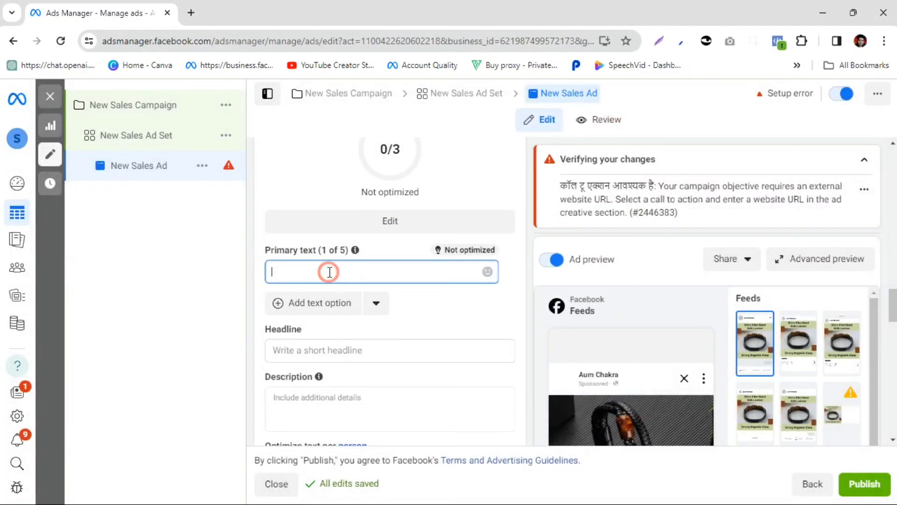
pyautogui.hotkey('ctrl', 'v')
pyautogui.click(186, 295)
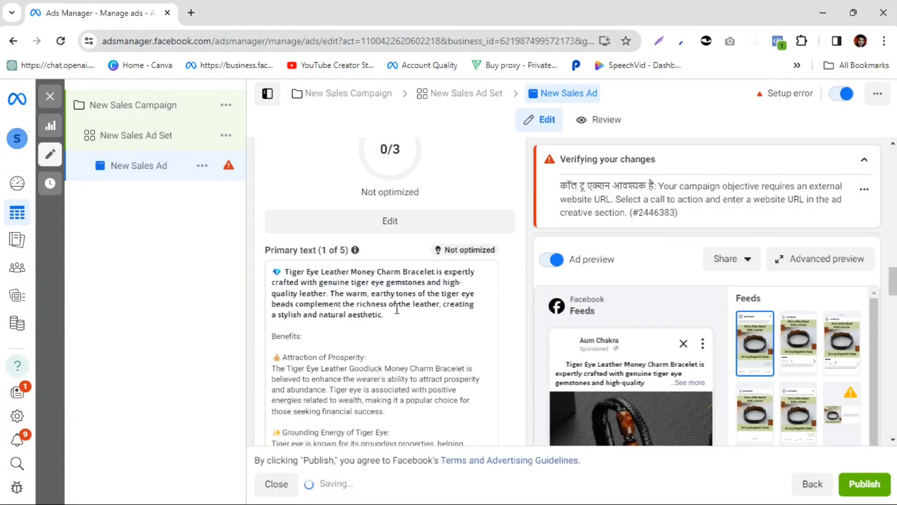
# Look over the ad's remaining text fields, call to action, info labels, destination, tracking and placement previews.
pyautogui.scroll(-6, 421, 246)
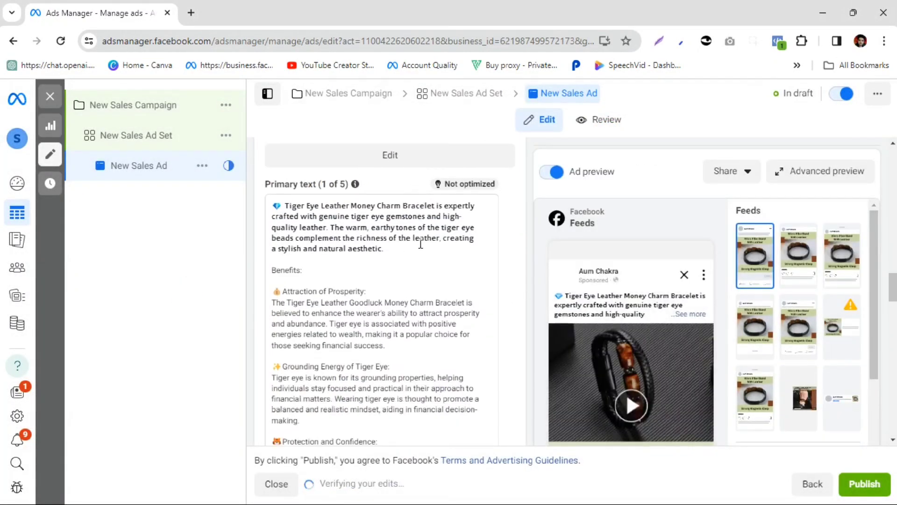
pyautogui.scroll(-6, 421, 246)
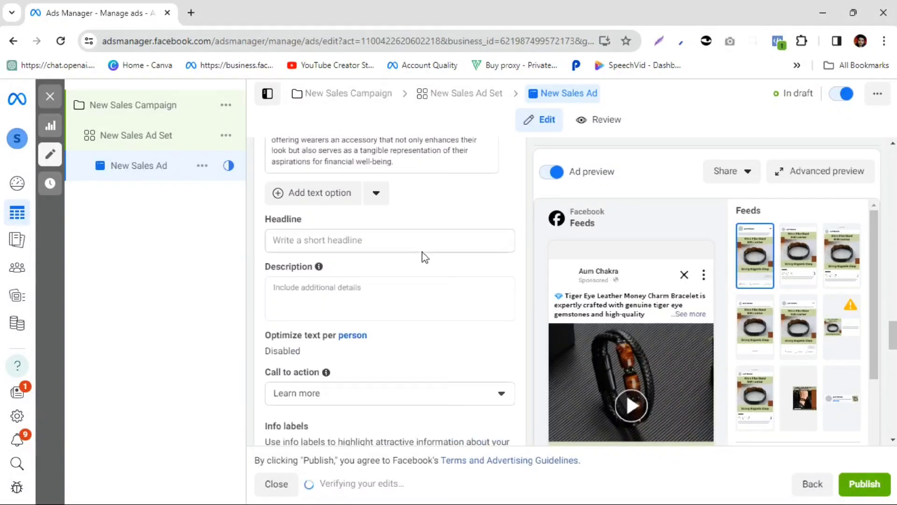
pyautogui.scroll(-1, 614, 309)
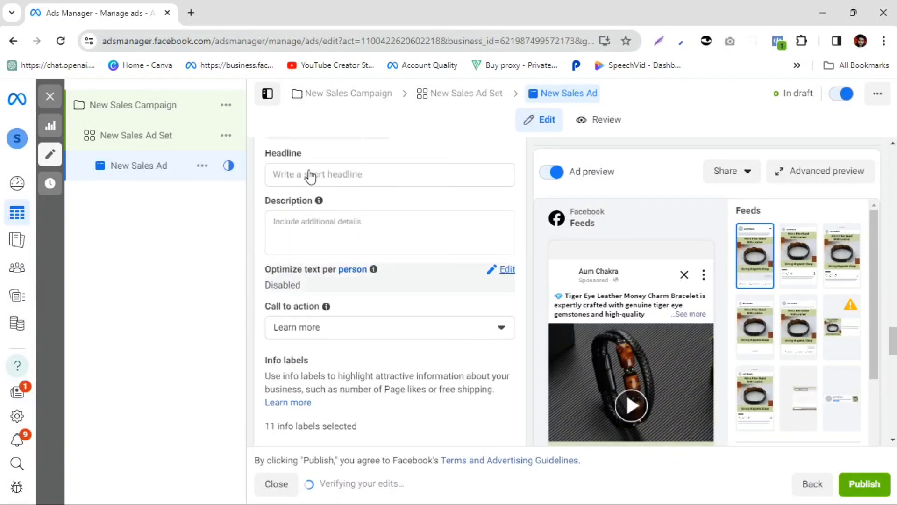
pyautogui.scroll(-2, 627, 333)
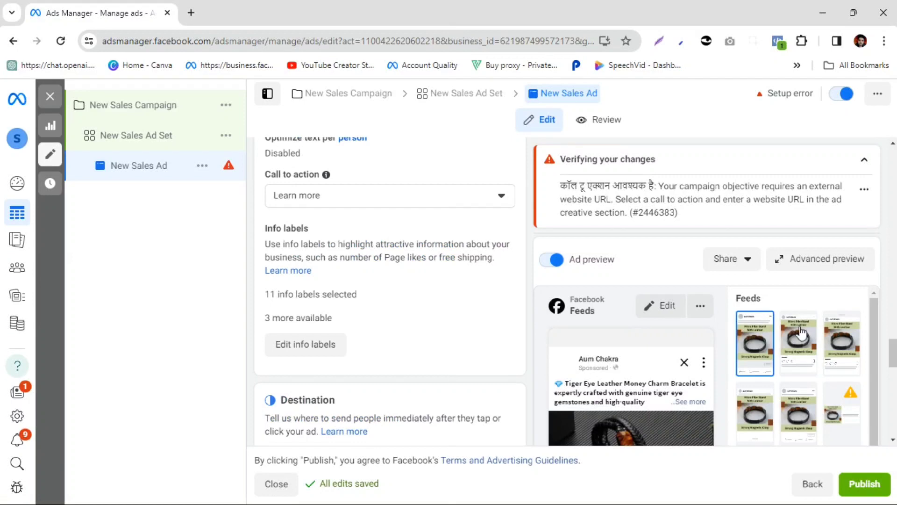
pyautogui.scroll(-4, 893, 360)
pyautogui.moveTo(874, 356); pyautogui.dragTo(877, 421)
pyautogui.scroll(-7, 664, 365)
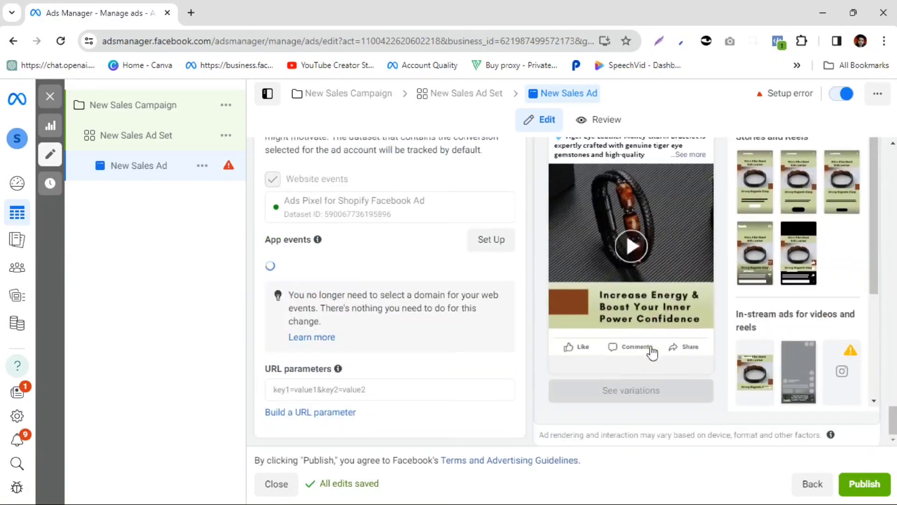
pyautogui.moveTo(891, 418); pyautogui.dragTo(887, 310)
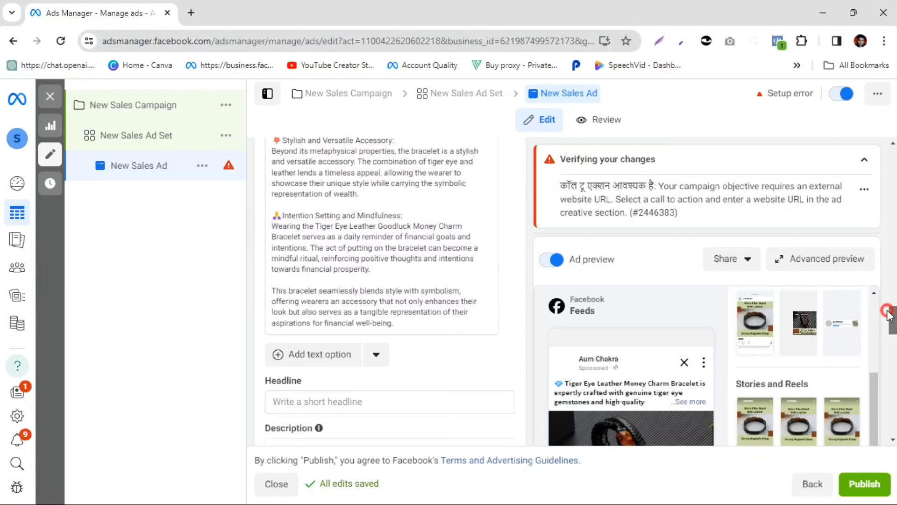
# Enter "COD+ FREE SHIPPING" as the ad's headline.
pyautogui.click(300, 404)
pyautogui.press('capslock')
pyautogui.write('CO')
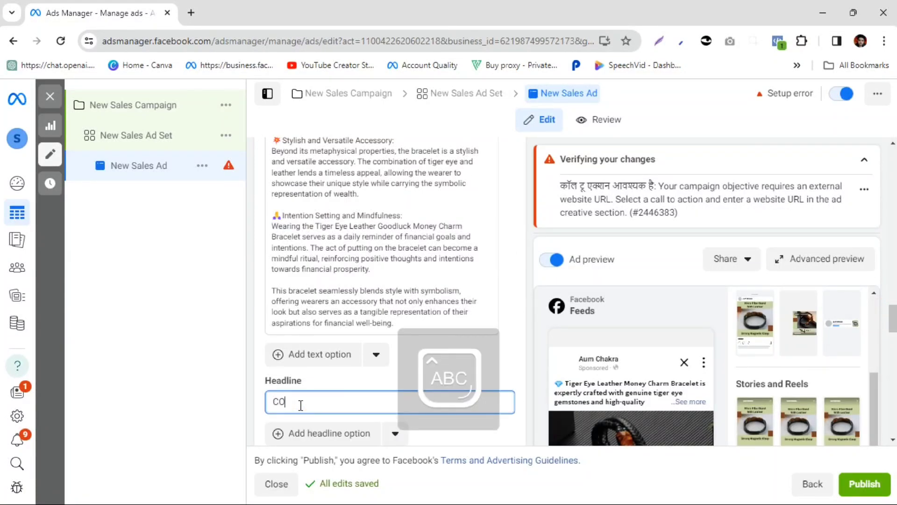
pyautogui.write('D+ FREE SHIPPING')
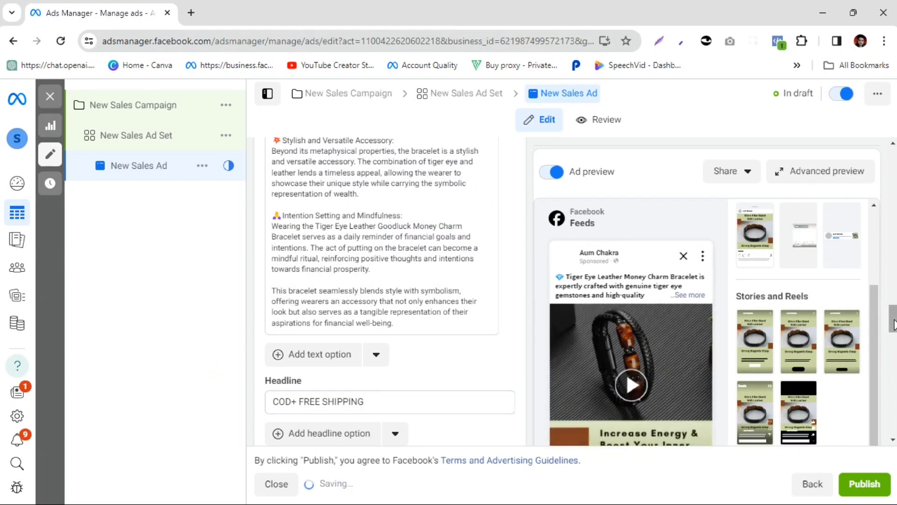
# Fill the ad's description with the previously used five-star "5/5 Rating" text.
pyautogui.scroll(-4, 388, 281)
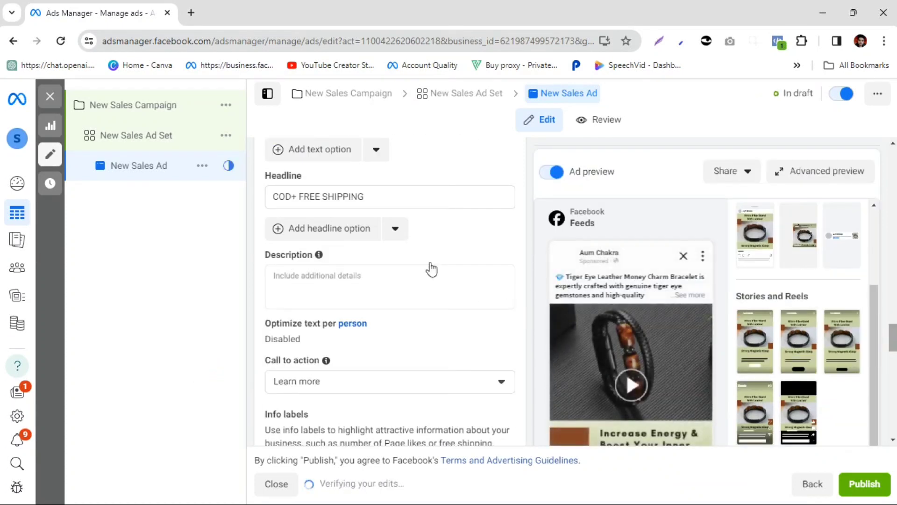
pyautogui.click(327, 276)
pyautogui.click(407, 329)
pyautogui.click(401, 362)
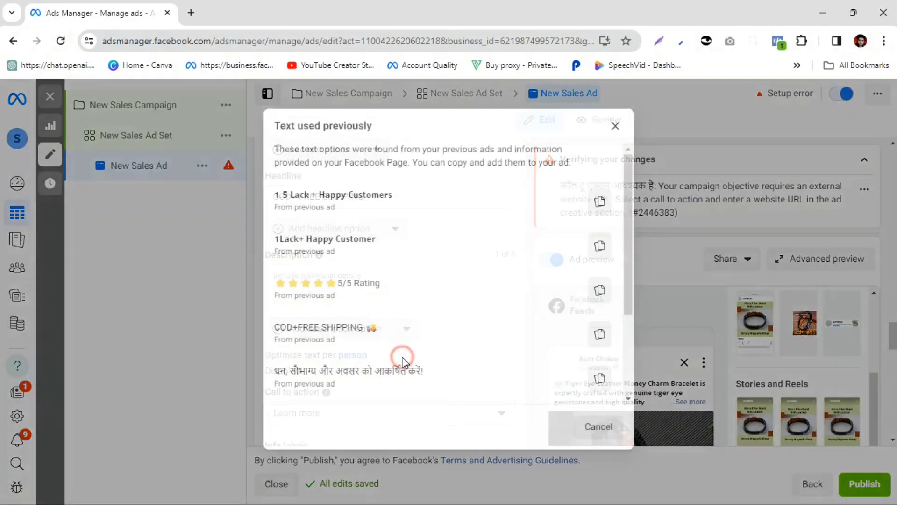
pyautogui.click(600, 289)
pyautogui.click(615, 126)
pyautogui.click(383, 275)
pyautogui.hotkey('ctrl', 'v')
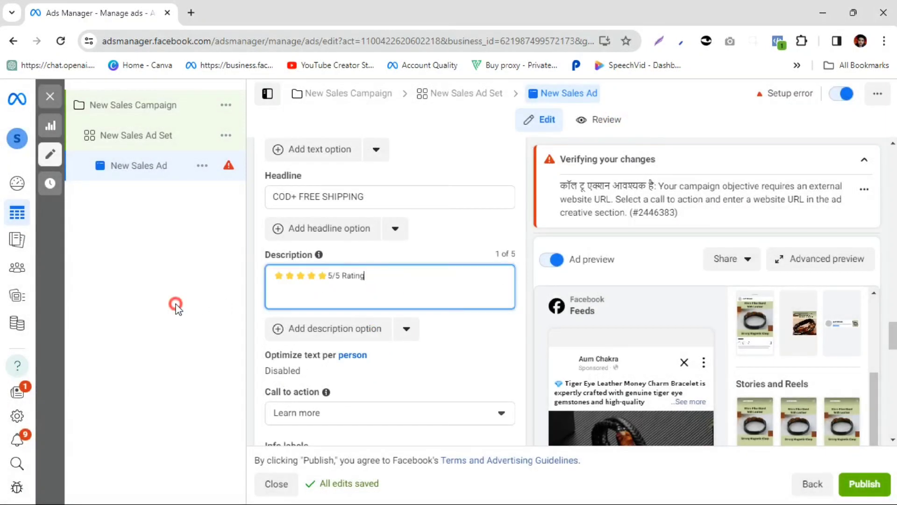
pyautogui.click(379, 313)
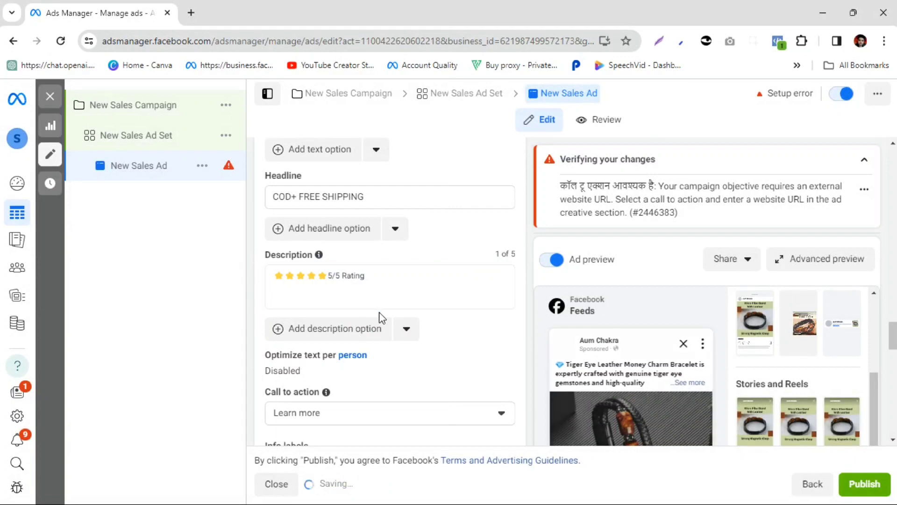
# Set the ad's call to action to Order now.
pyautogui.scroll(-1, 380, 327)
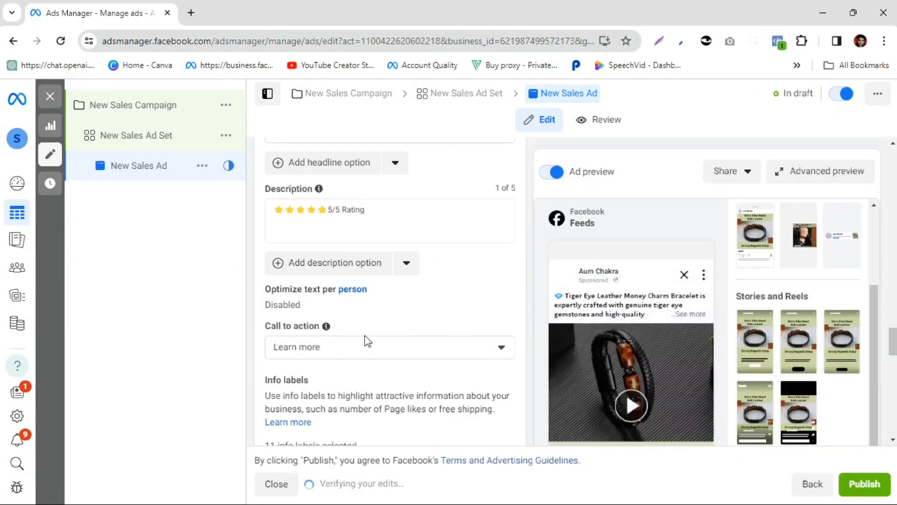
pyautogui.click(317, 348)
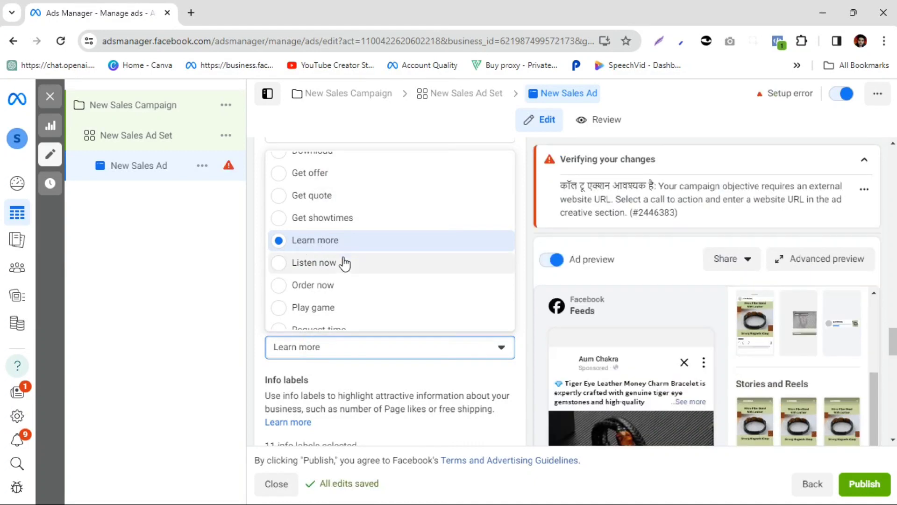
pyautogui.click(311, 287)
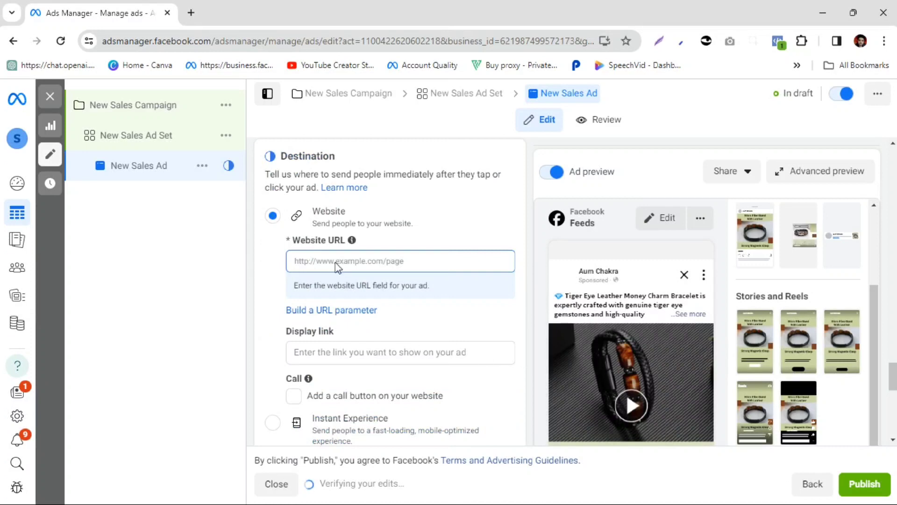
# Enter the advertiser's personal-name web domain as the ad's destination website URL and check the updated ad preview.
pyautogui.click(337, 259)
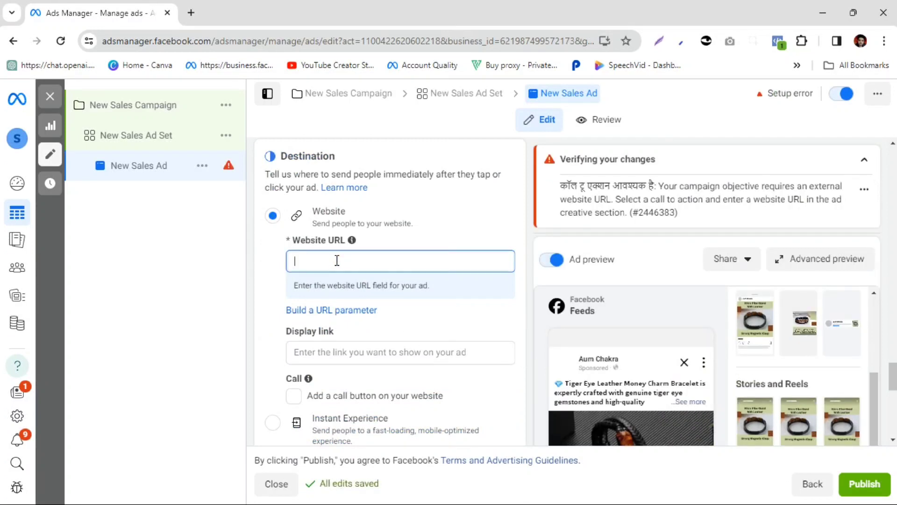
pyautogui.press('capslock')
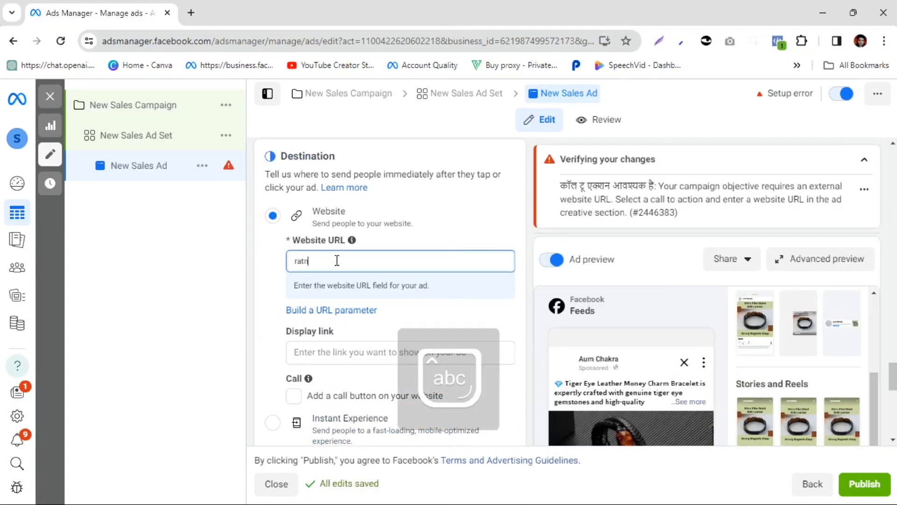
pyautogui.write('ratnakarmishra.com')
pyautogui.click(83, 301)
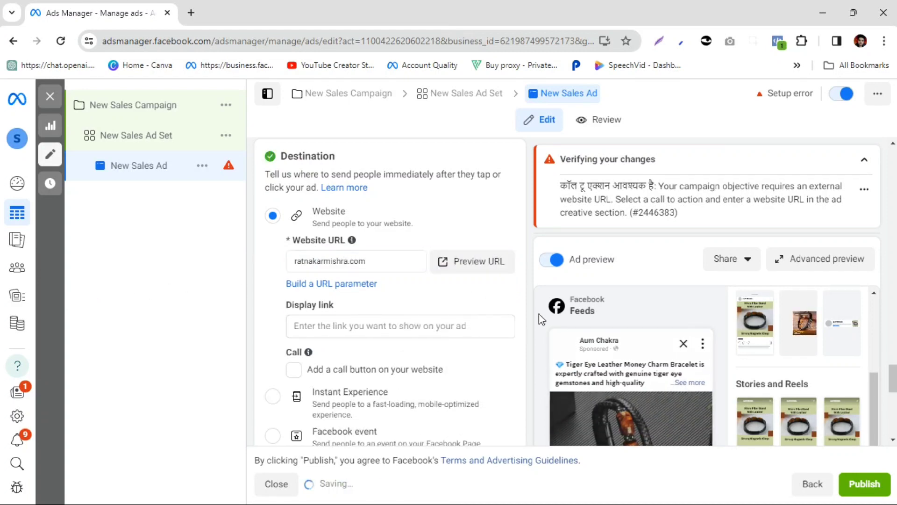
pyautogui.scroll(-5, 578, 329)
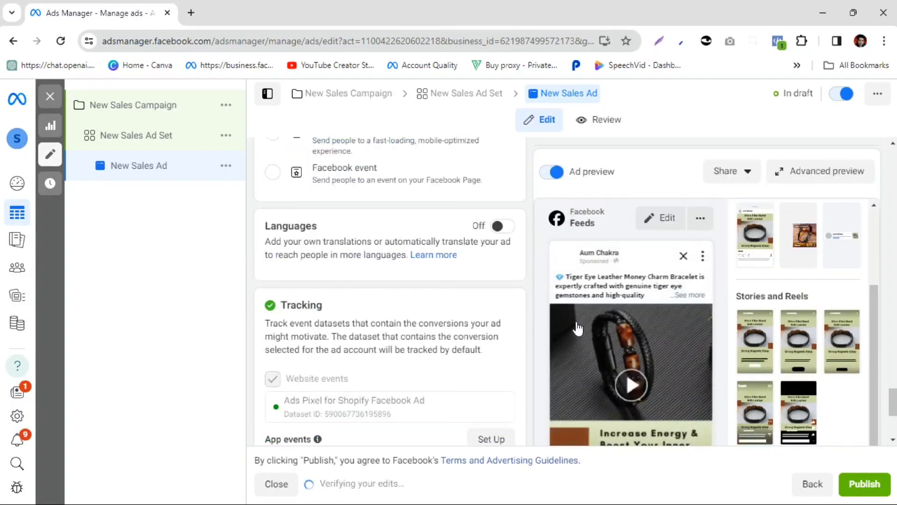
pyautogui.scroll(-5, 577, 329)
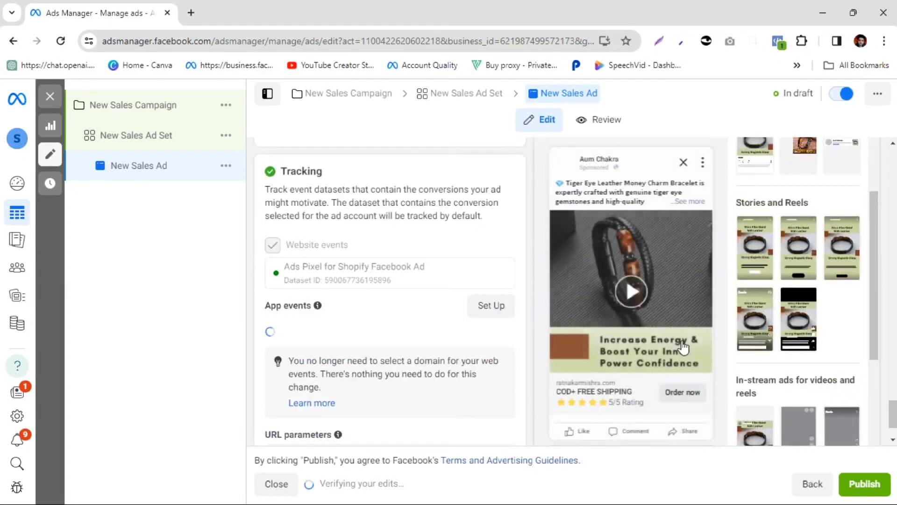